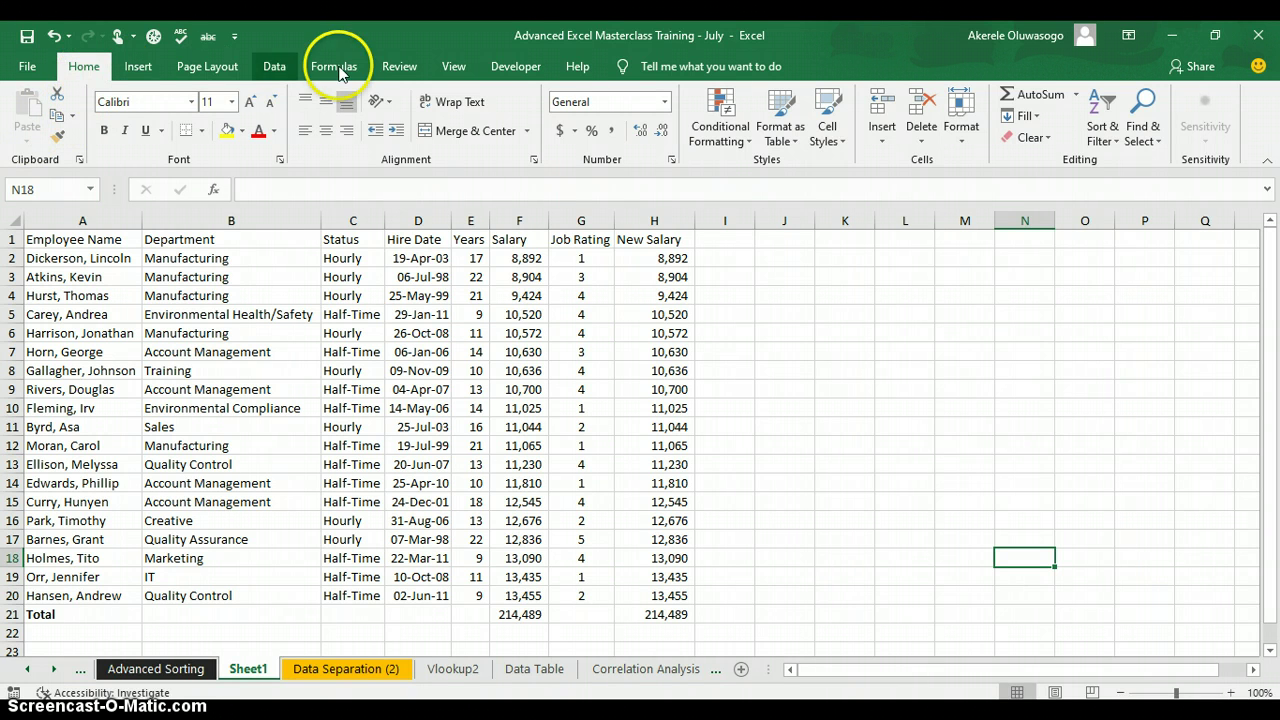
- Open Excel Options at Customize the Ribbon from the View tab's right-click menu
left_click(452, 72)
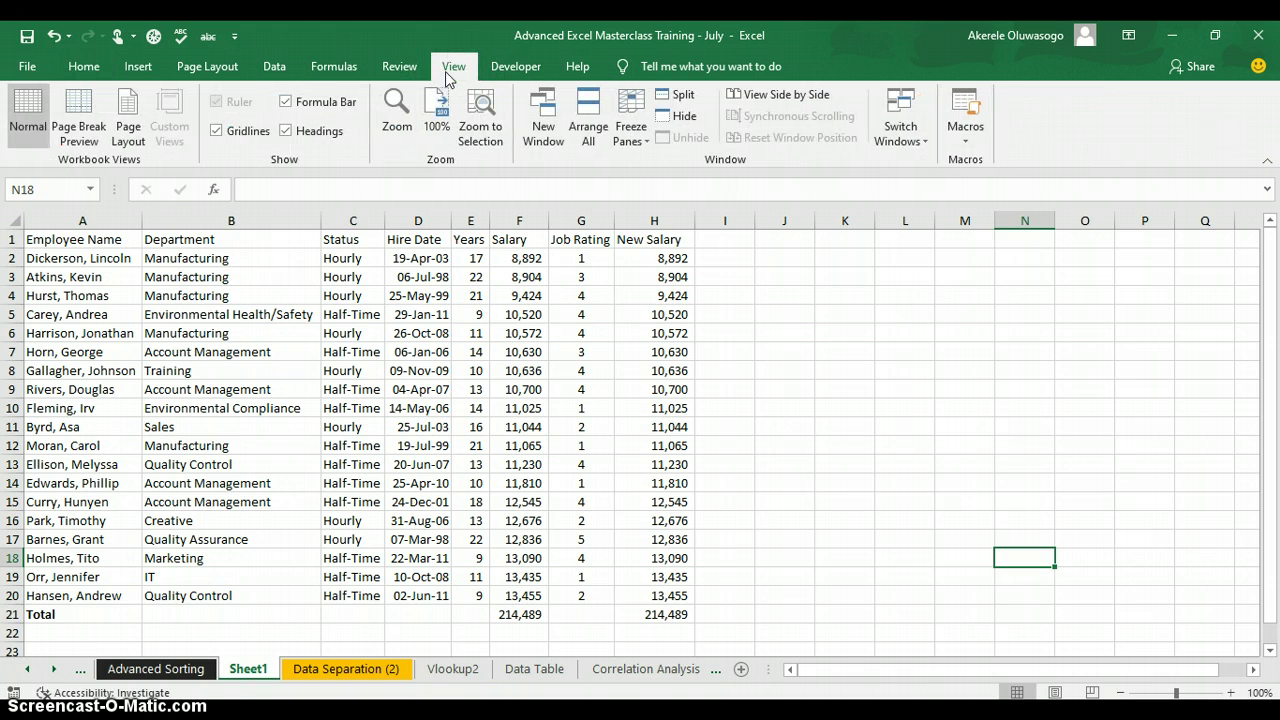
right_click(452, 76)
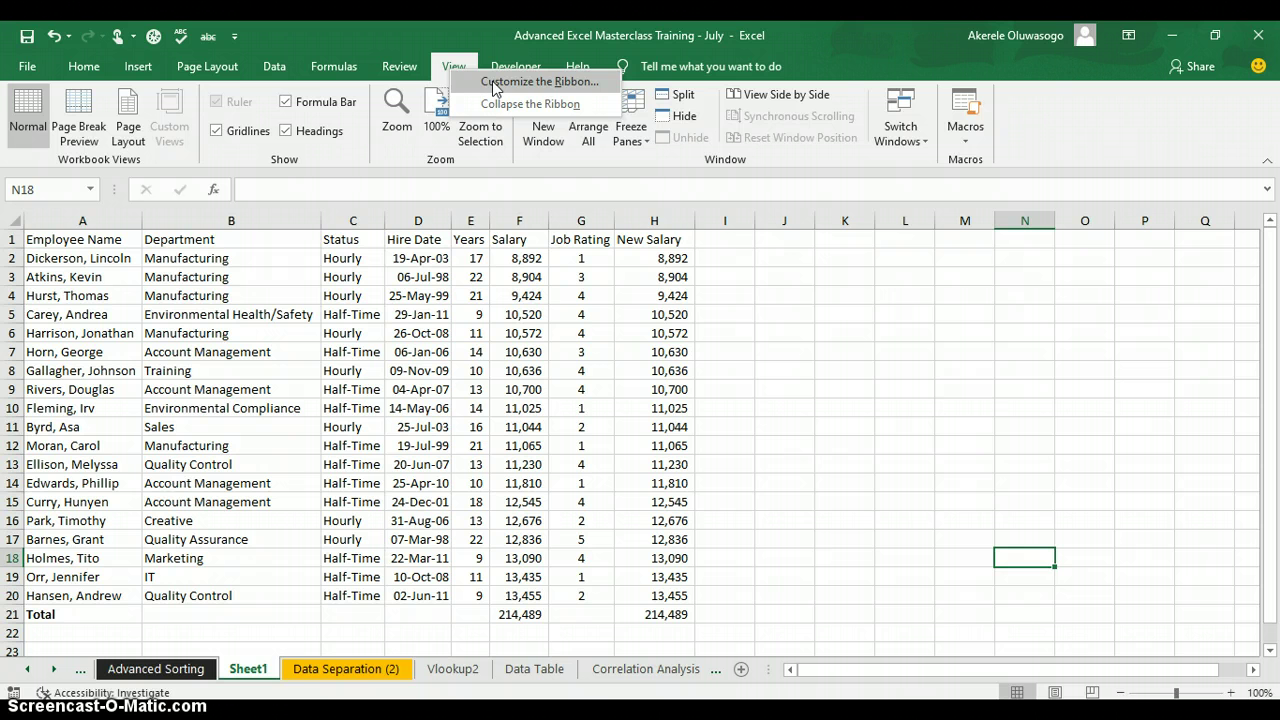
left_click(492, 81)
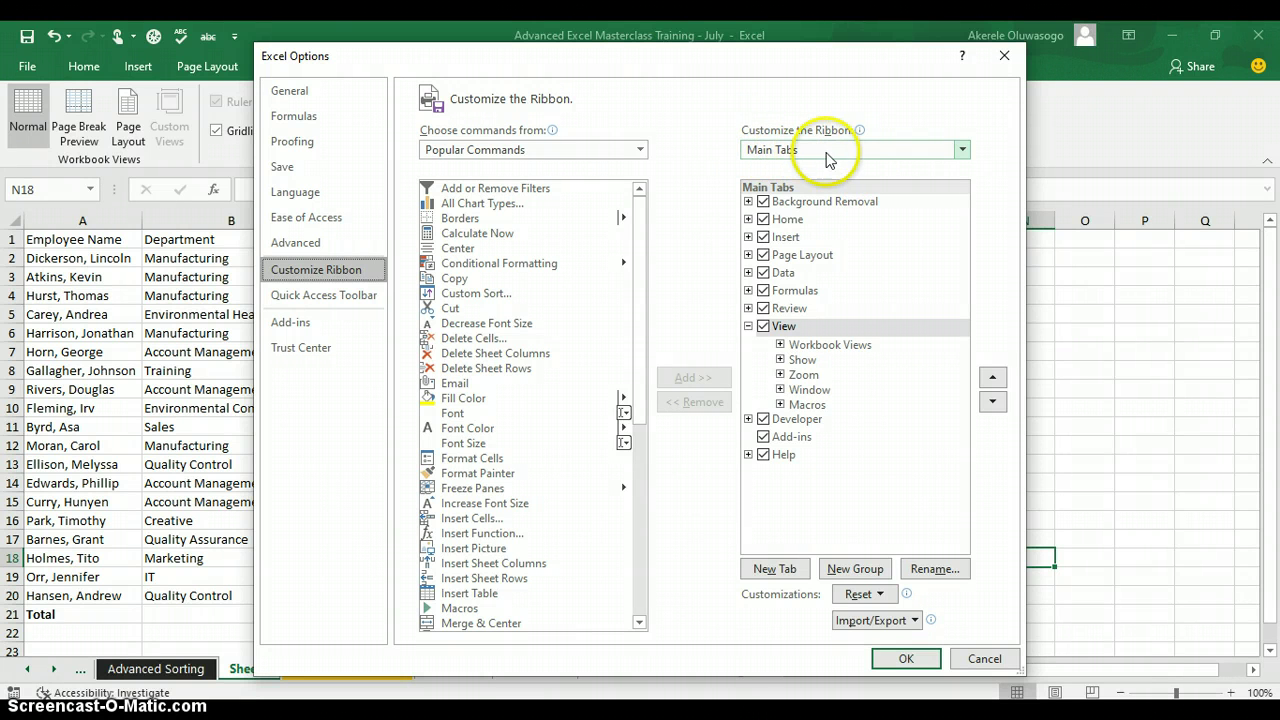
- Add New Tab (Custom) with New Group (Custom) after the collapsed View tab, and select it
left_click(748, 326)
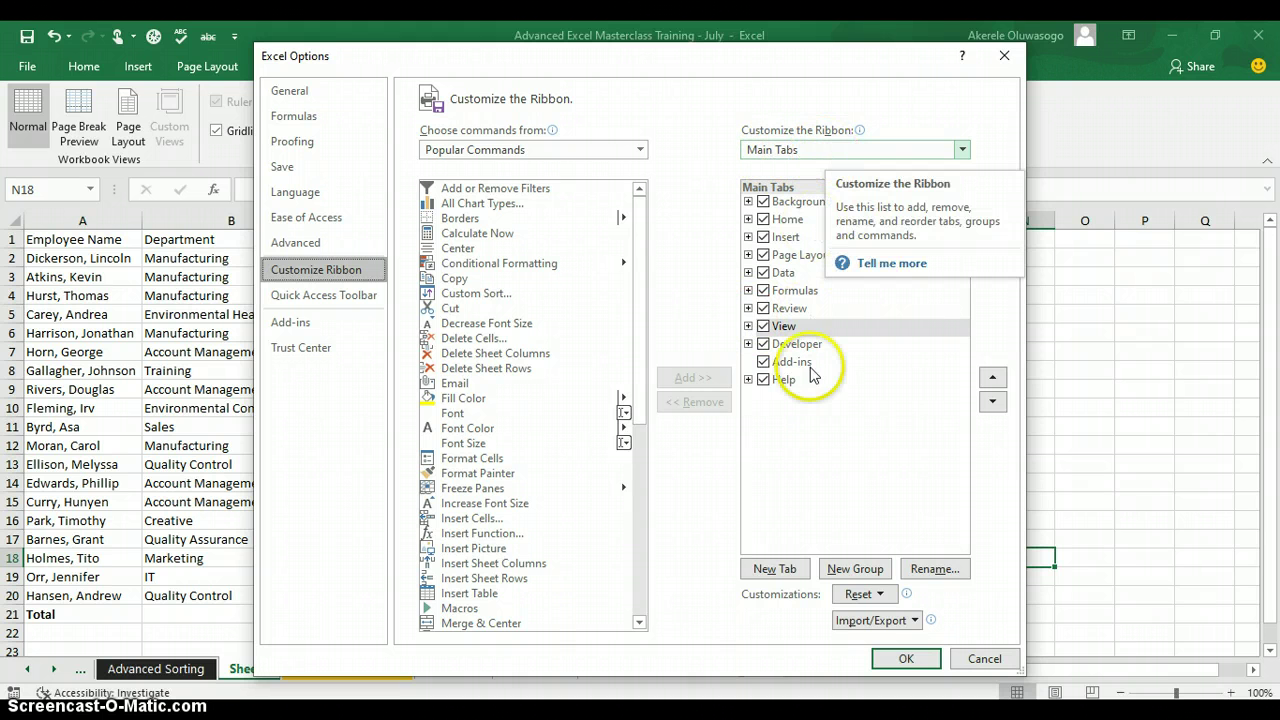
left_click(785, 569)
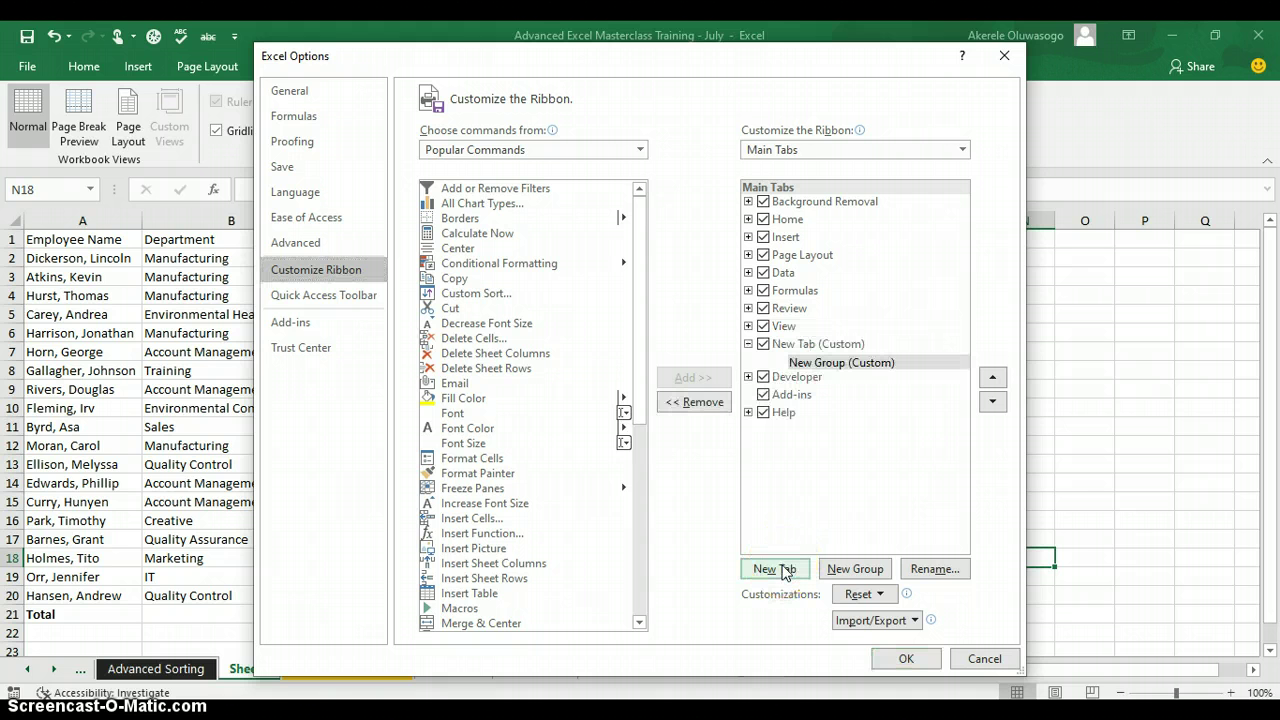
left_click(814, 346)
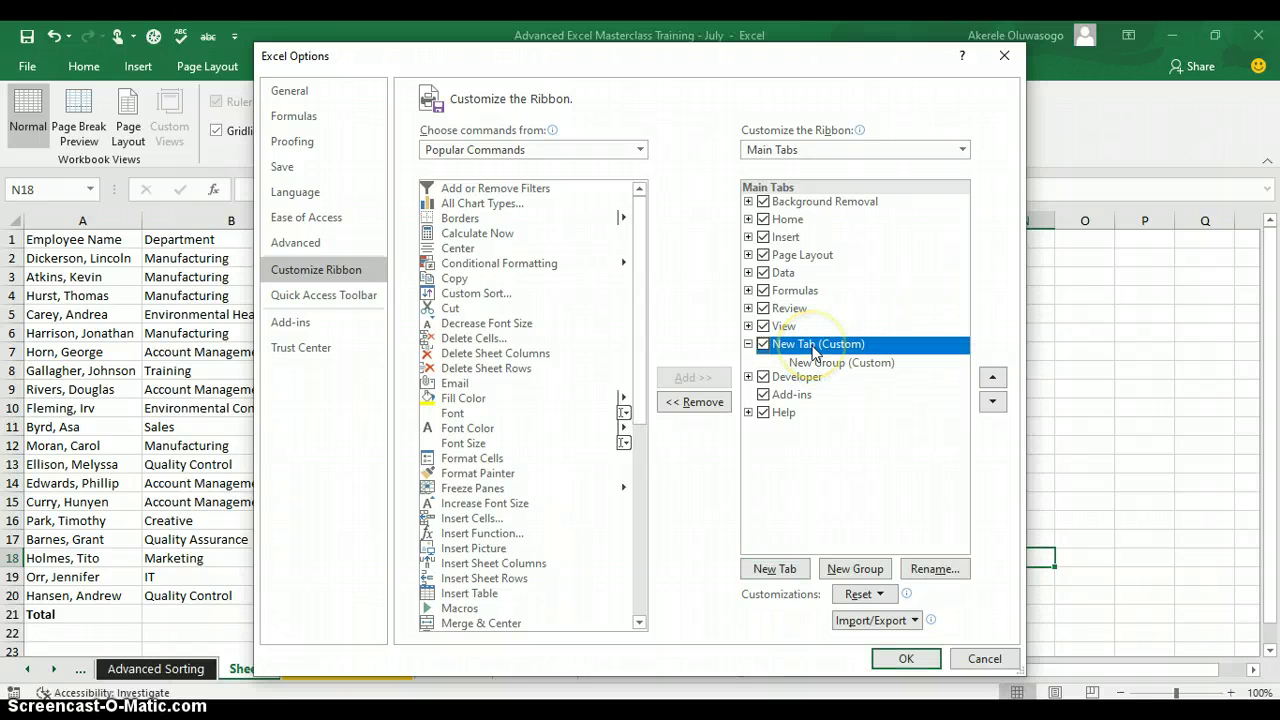
- Rename the new custom tab to 'Sogo'
left_click(927, 572)
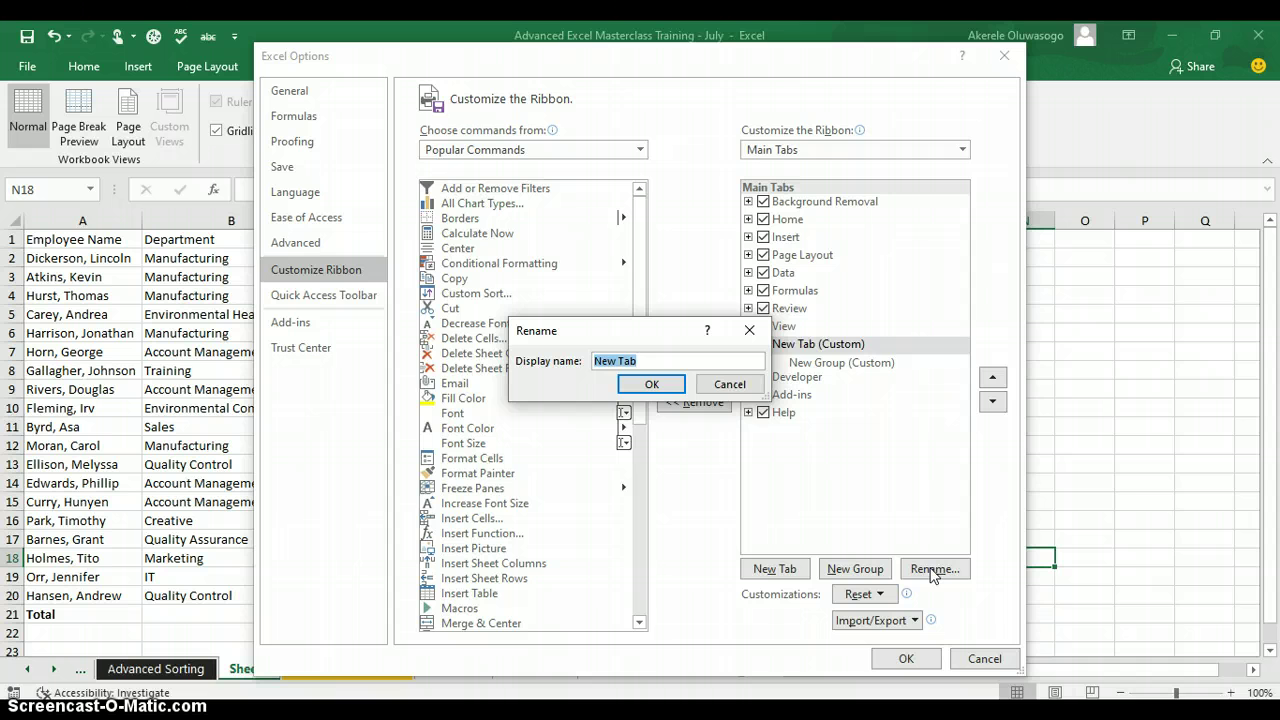
type("Sogo")
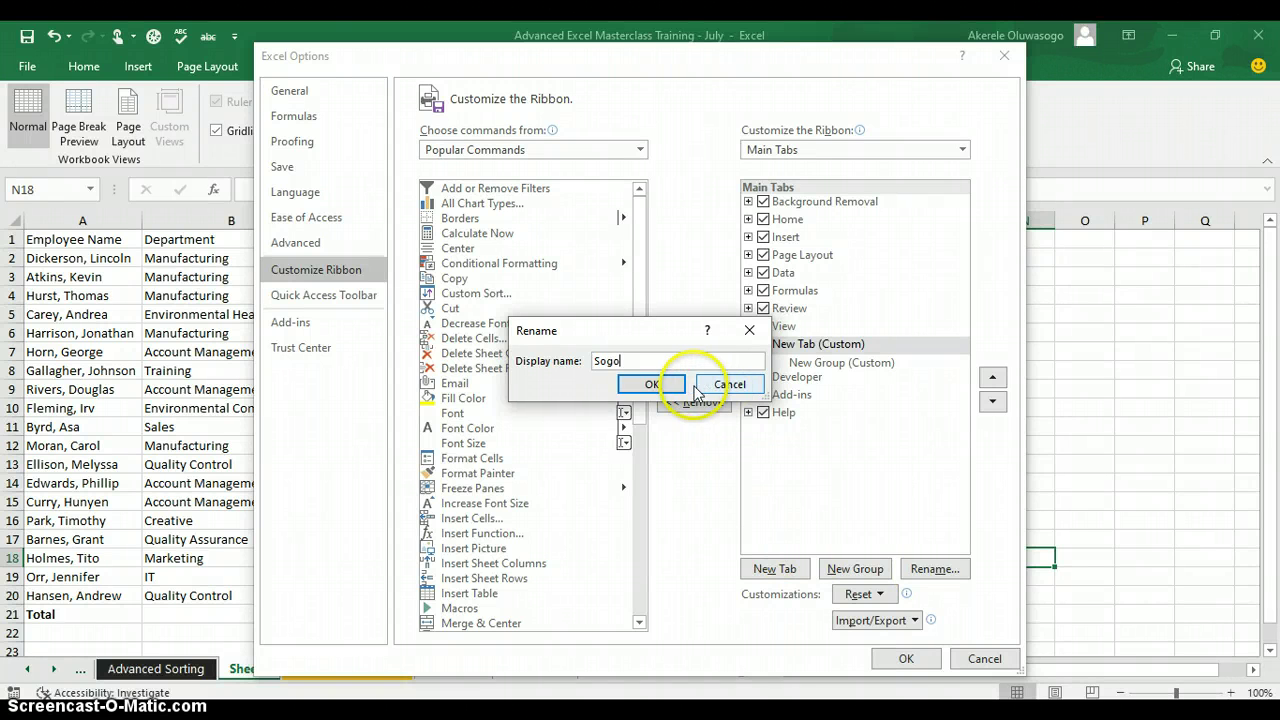
left_click(651, 384)
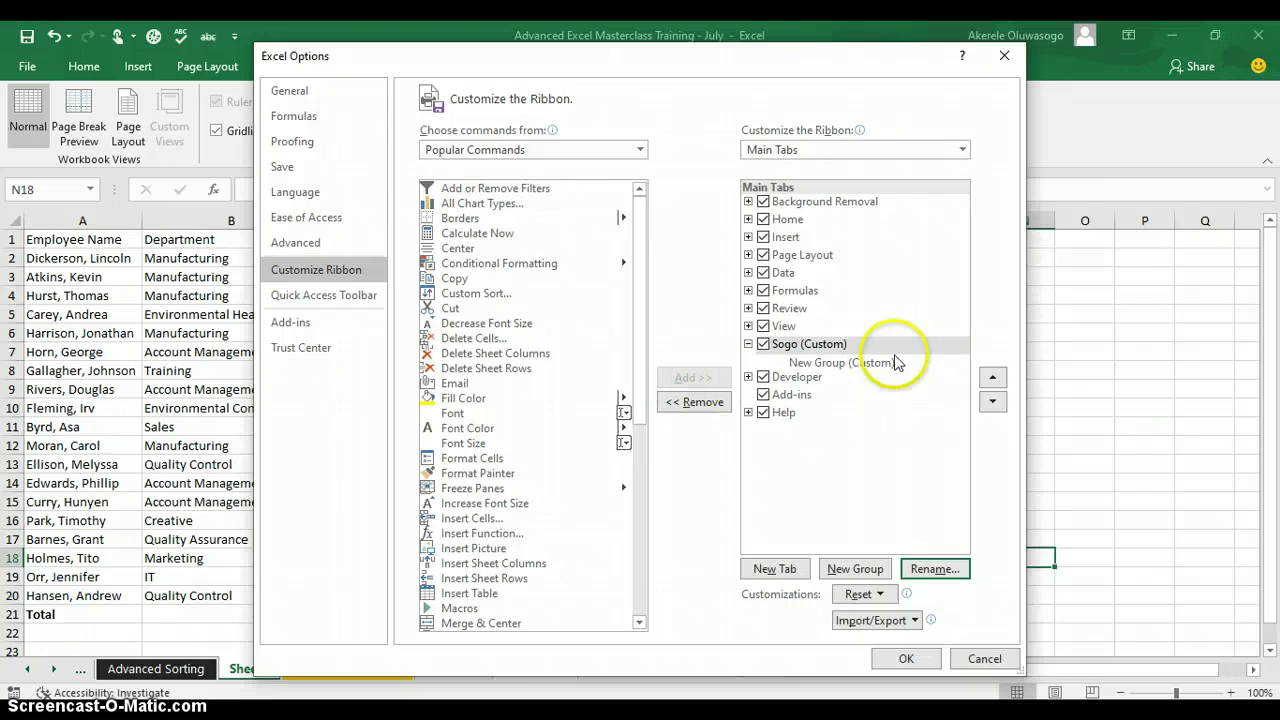
- Rename the custom group under Sogo to 'Special Command'
left_click(818, 365)
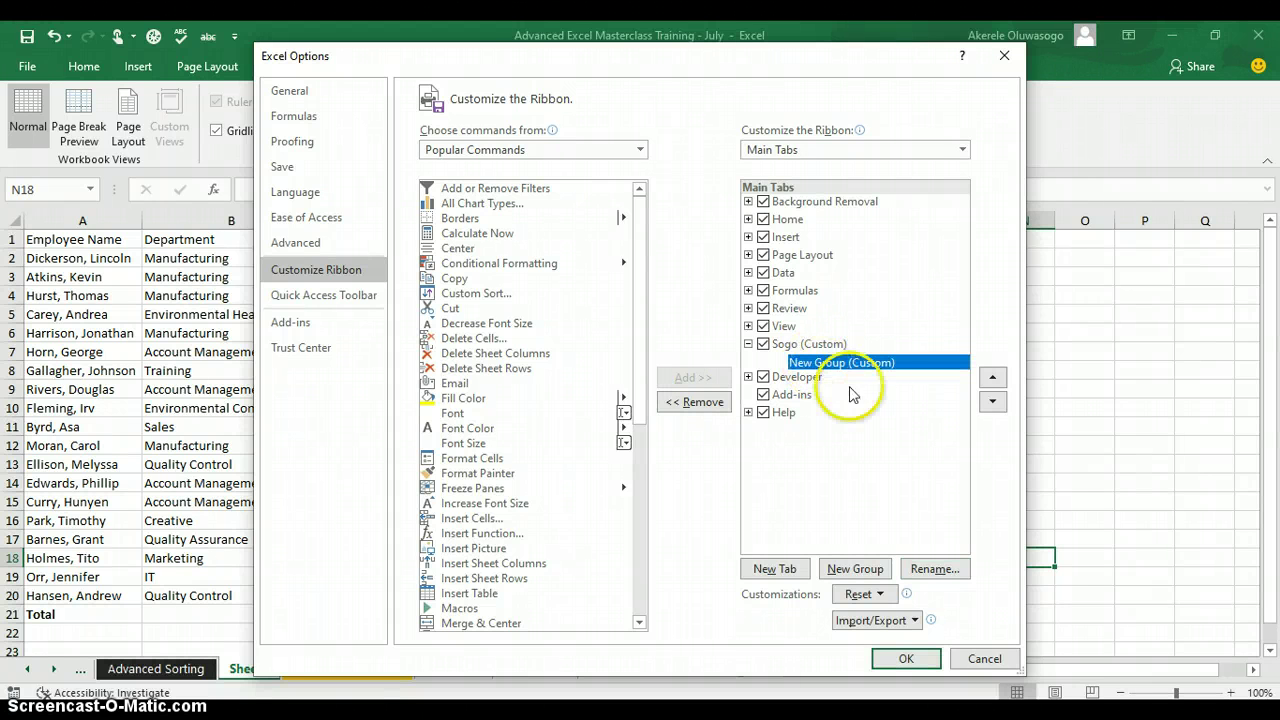
left_click(934, 569)
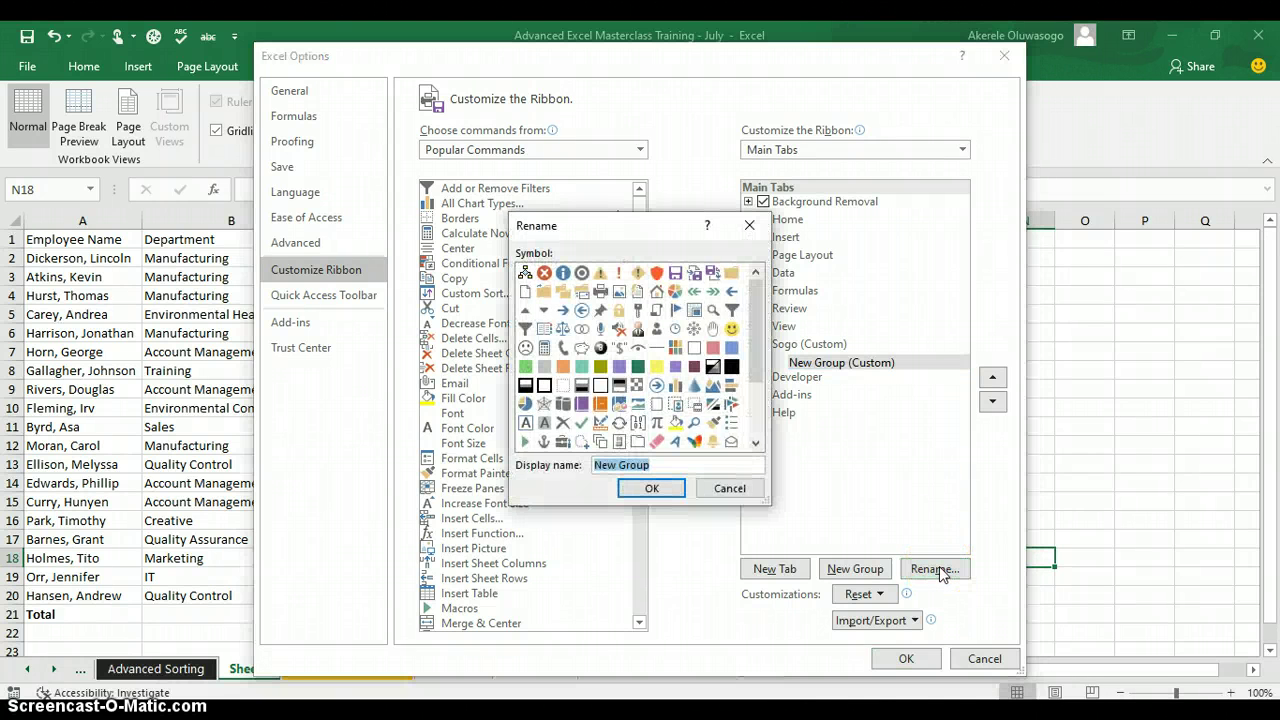
type("Speci")
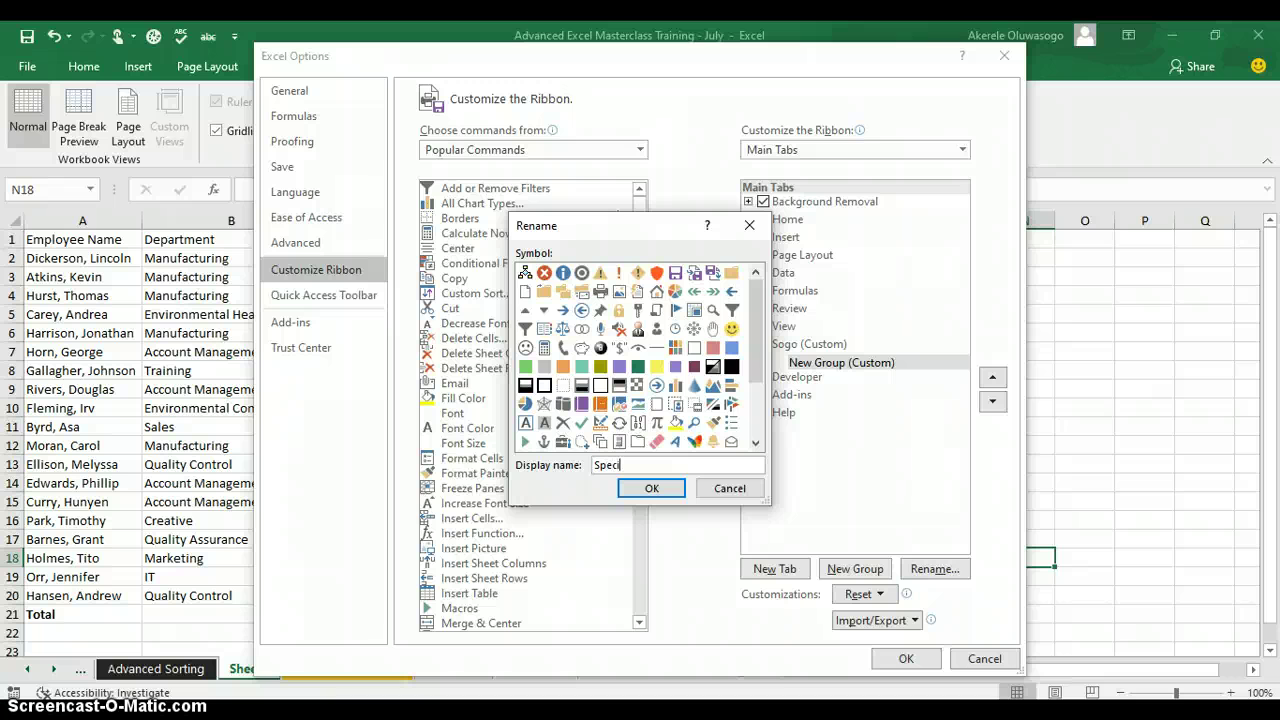
type("al Command")
left_click(651, 488)
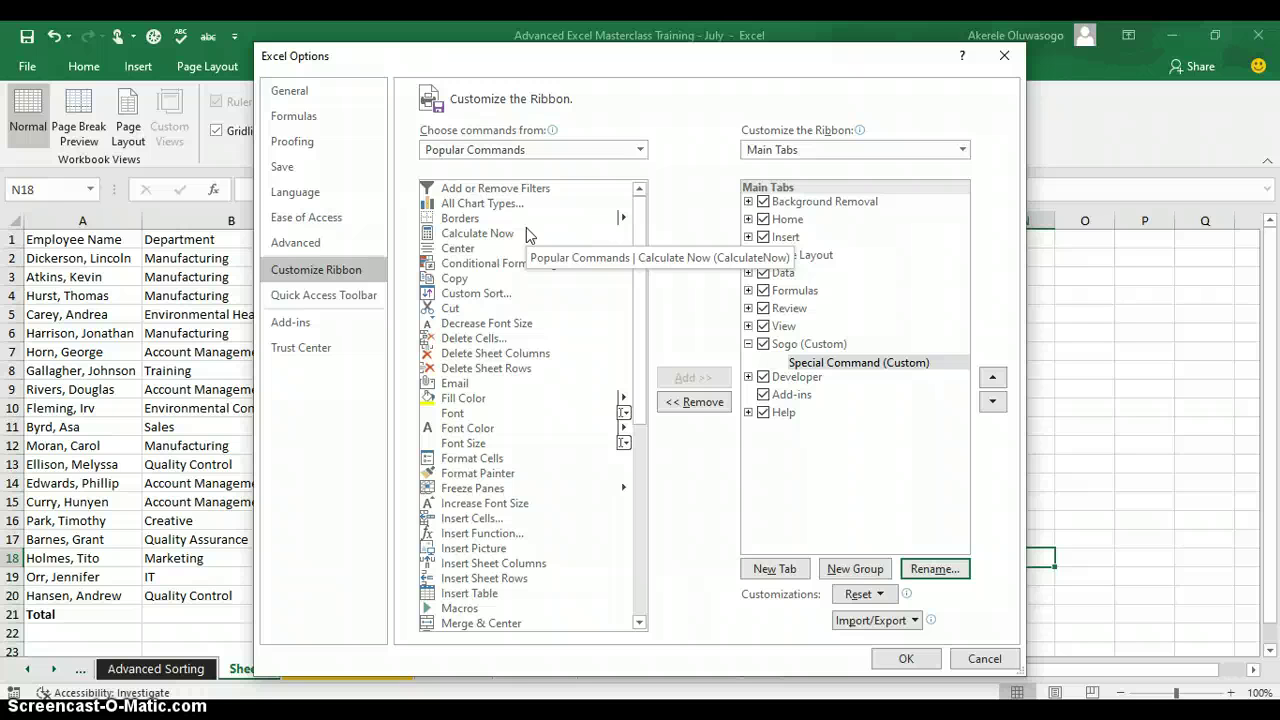
- Switch the Choose commands from list to Commands Not in the Ribbon
left_click(640, 150)
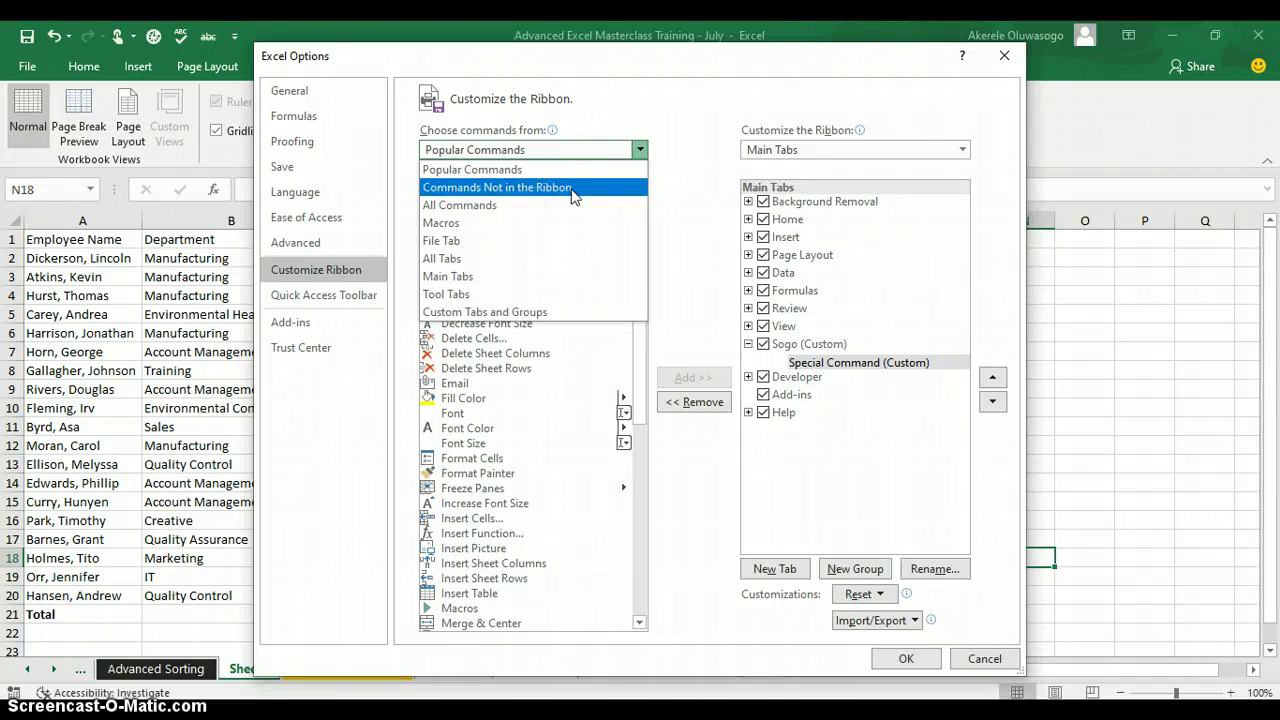
key("Escape")
key("Down")
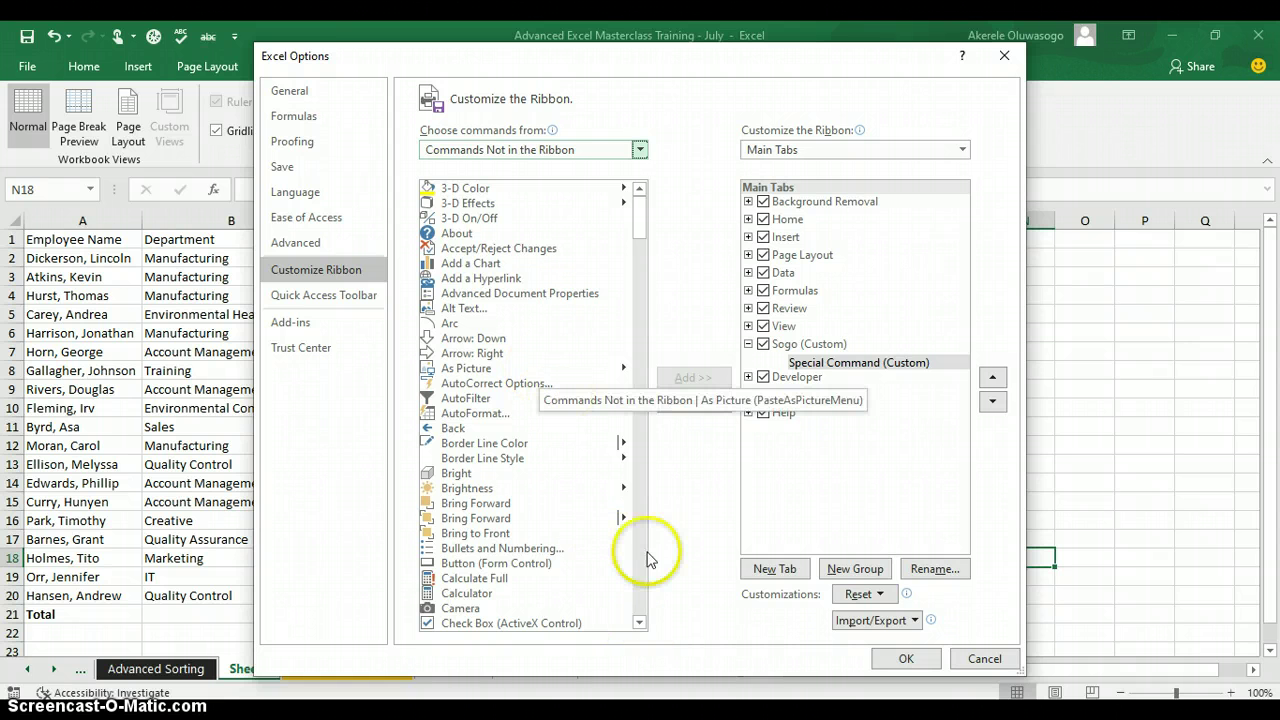
- Scroll the command list down to the PivotTable and PivotChart Wizard entry
scroll(643, 603, "down", 20)
scroll(643, 603, "down", 20)
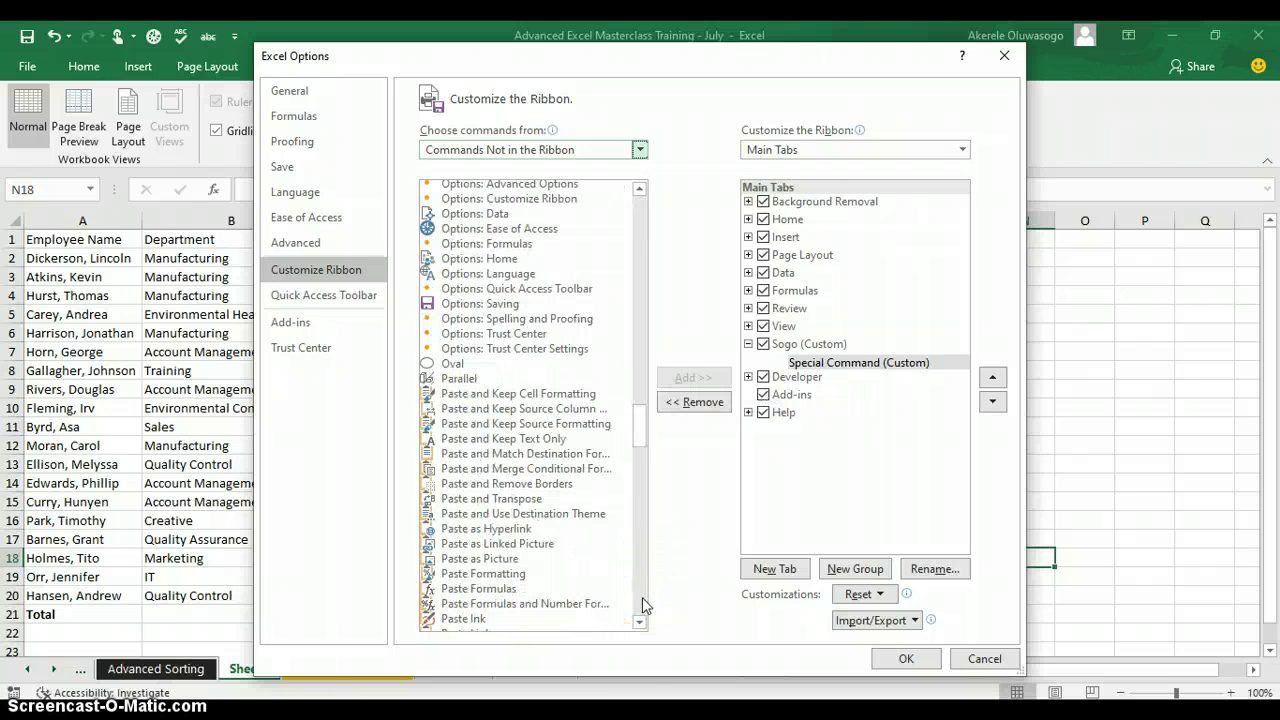
left_click(639, 189)
left_click(639, 189)
left_click(639, 189)
left_click(639, 189)
left_click(639, 189)
left_click(639, 189)
left_click(639, 189)
left_click(639, 189)
left_click(639, 189)
left_click(639, 189)
left_click(639, 189)
left_click(639, 189)
left_click(639, 189)
left_click(639, 189)
left_click(639, 189)
left_click(639, 189)
left_click(639, 189)
left_click(639, 189)
left_click(639, 189)
left_click(639, 189)
left_click(639, 189)
left_click(639, 189)
left_click(639, 189)
left_click(639, 189)
left_click(639, 189)
left_click(639, 189)
left_click(639, 189)
left_click(639, 189)
left_click(639, 189)
left_click(639, 189)
left_click(639, 189)
left_click(639, 189)
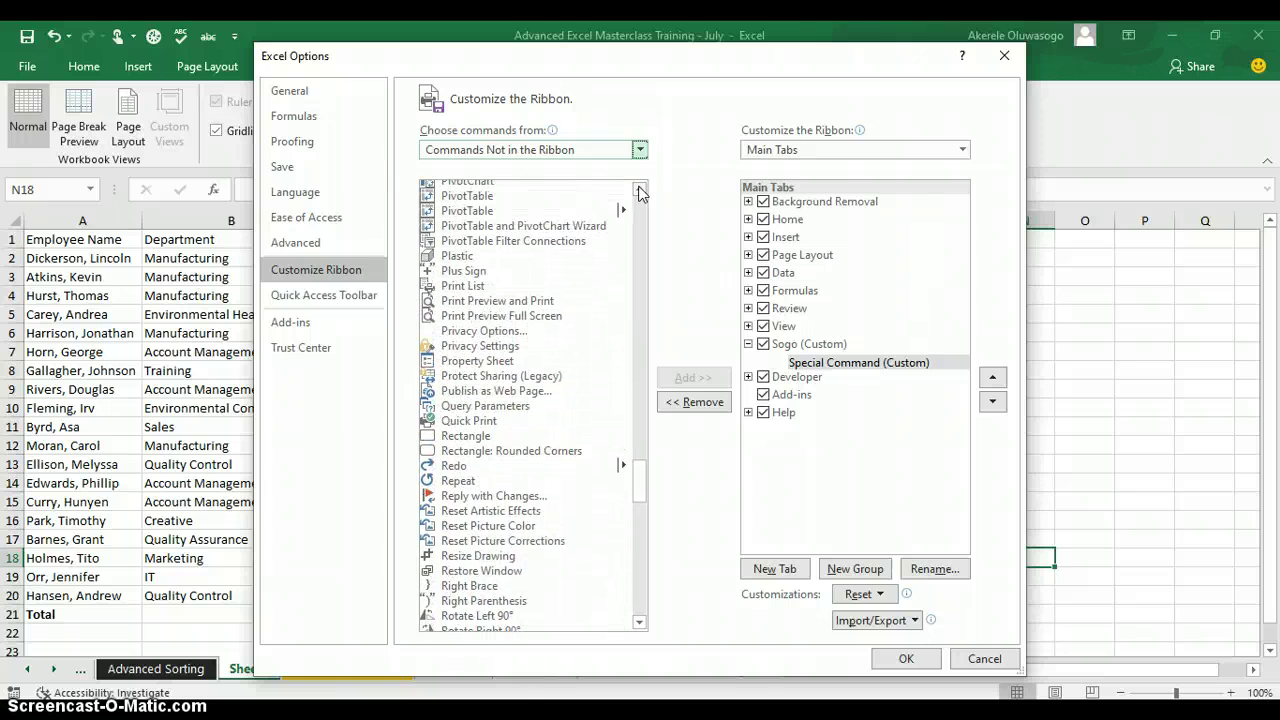
- Add PivotTable and PivotChart Wizard to Special Command (Custom) and confirm Excel Options
left_click(462, 228)
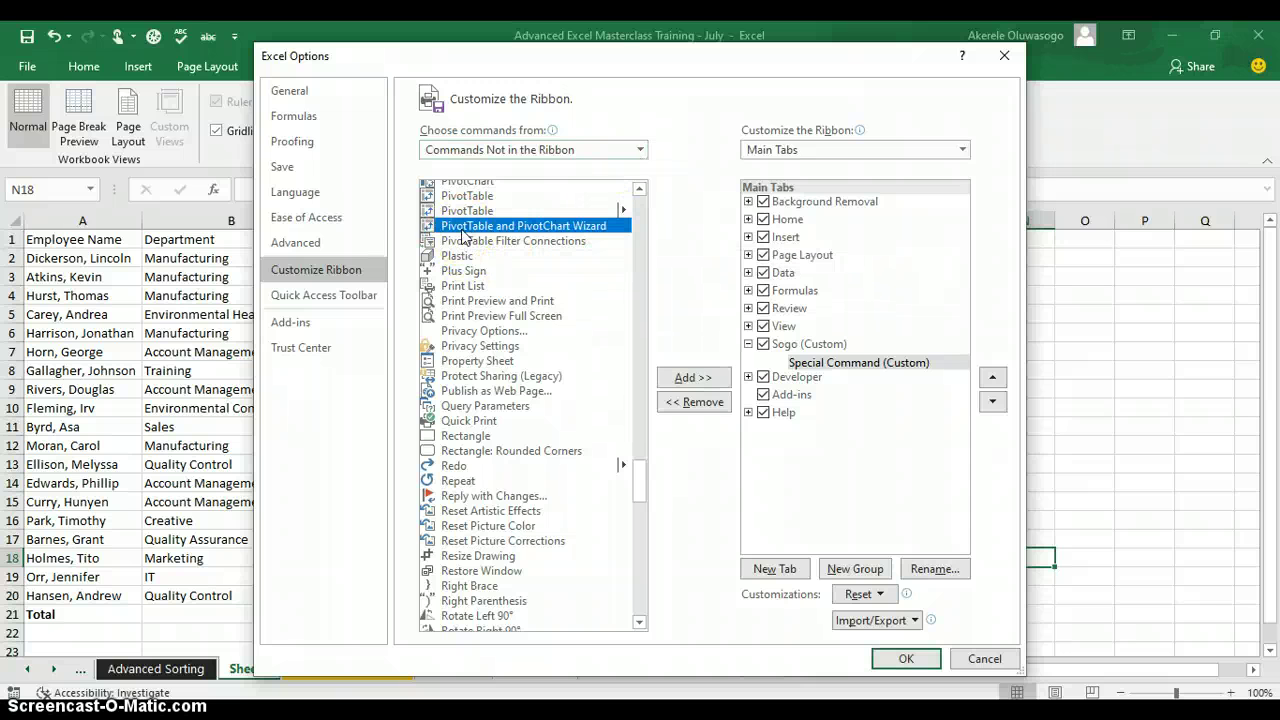
left_click(694, 380)
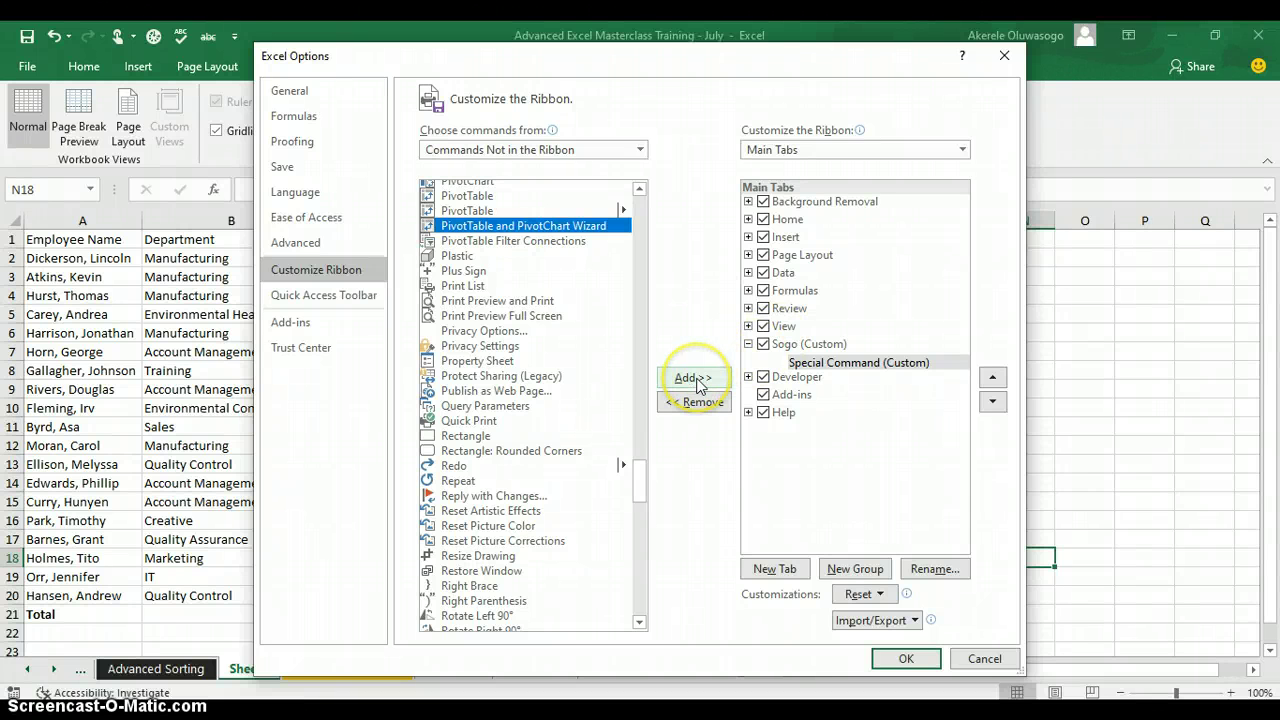
left_click(694, 380)
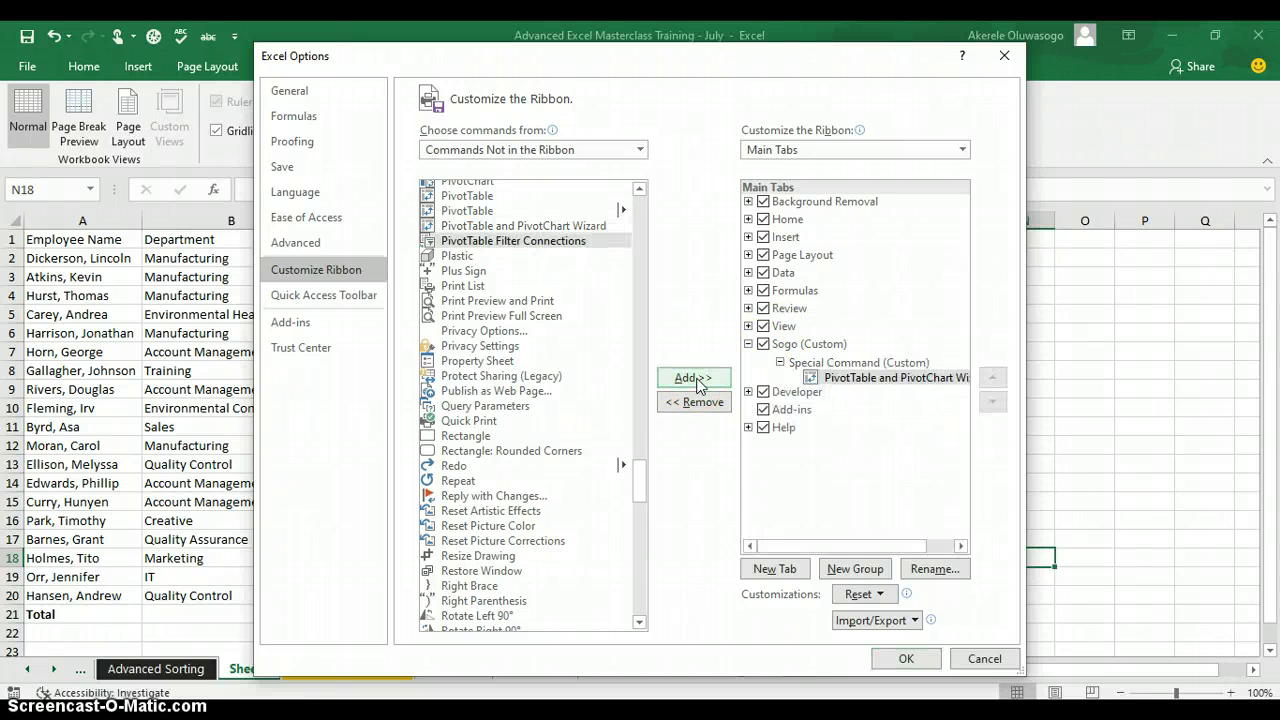
left_click(888, 380)
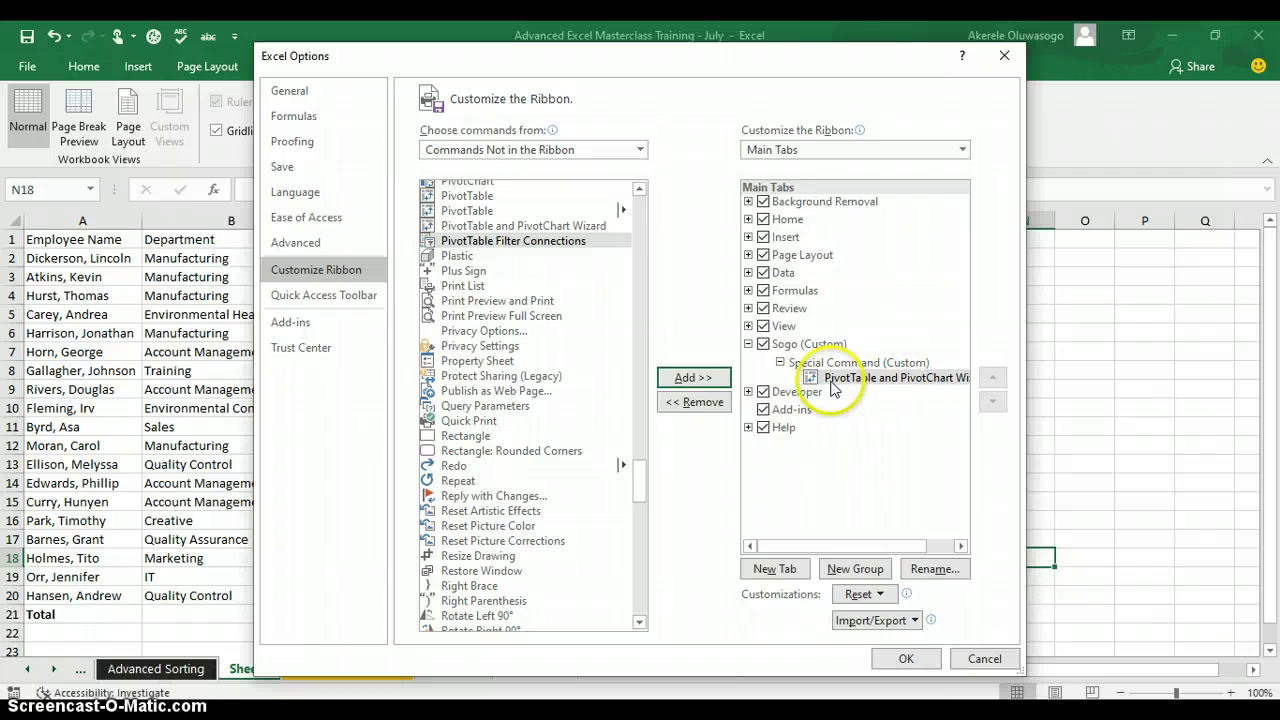
left_click(912, 660)
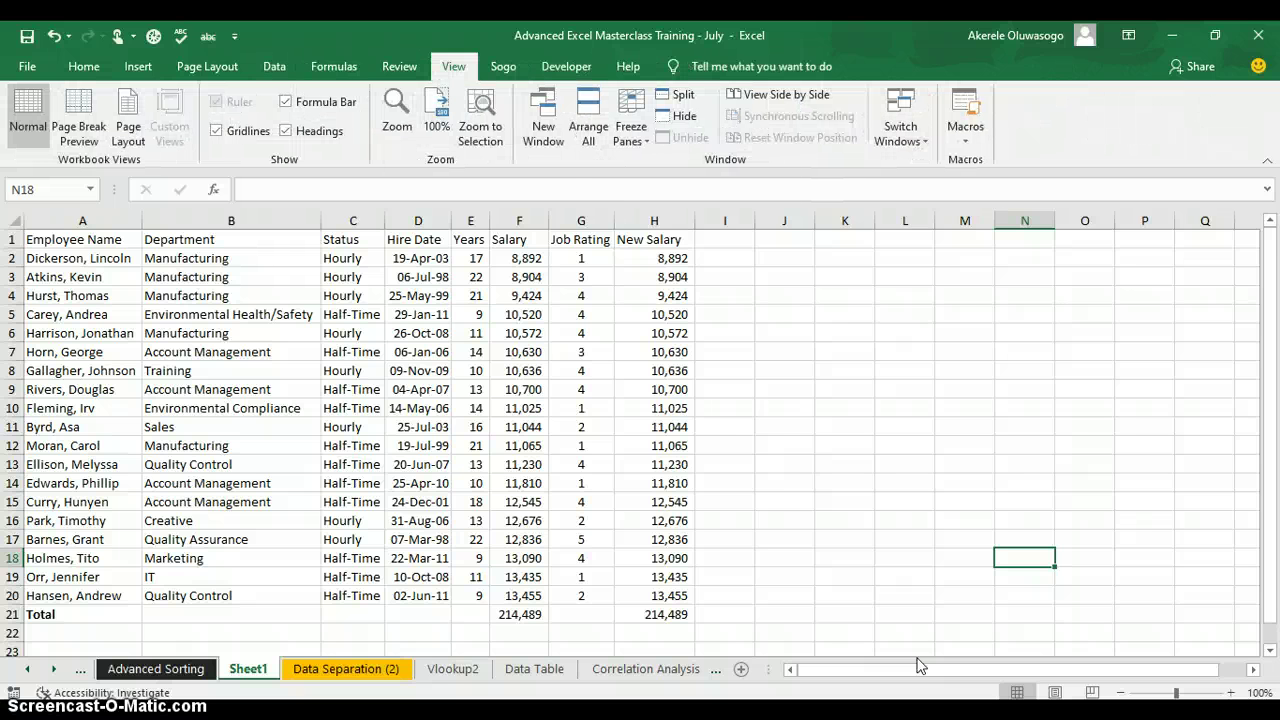
- On the Sogo tab, with cell C4 selected, launch the PivotTable and PivotChart Wizard
left_click(505, 68)
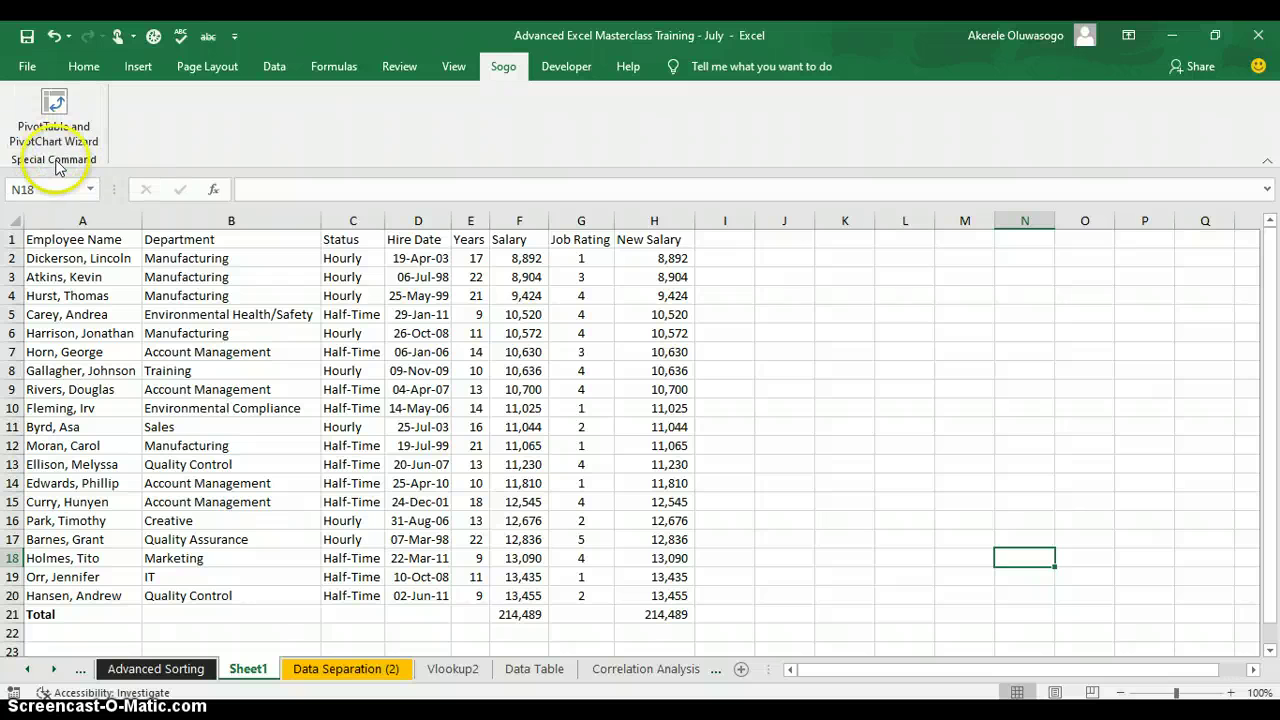
left_click(352, 300)
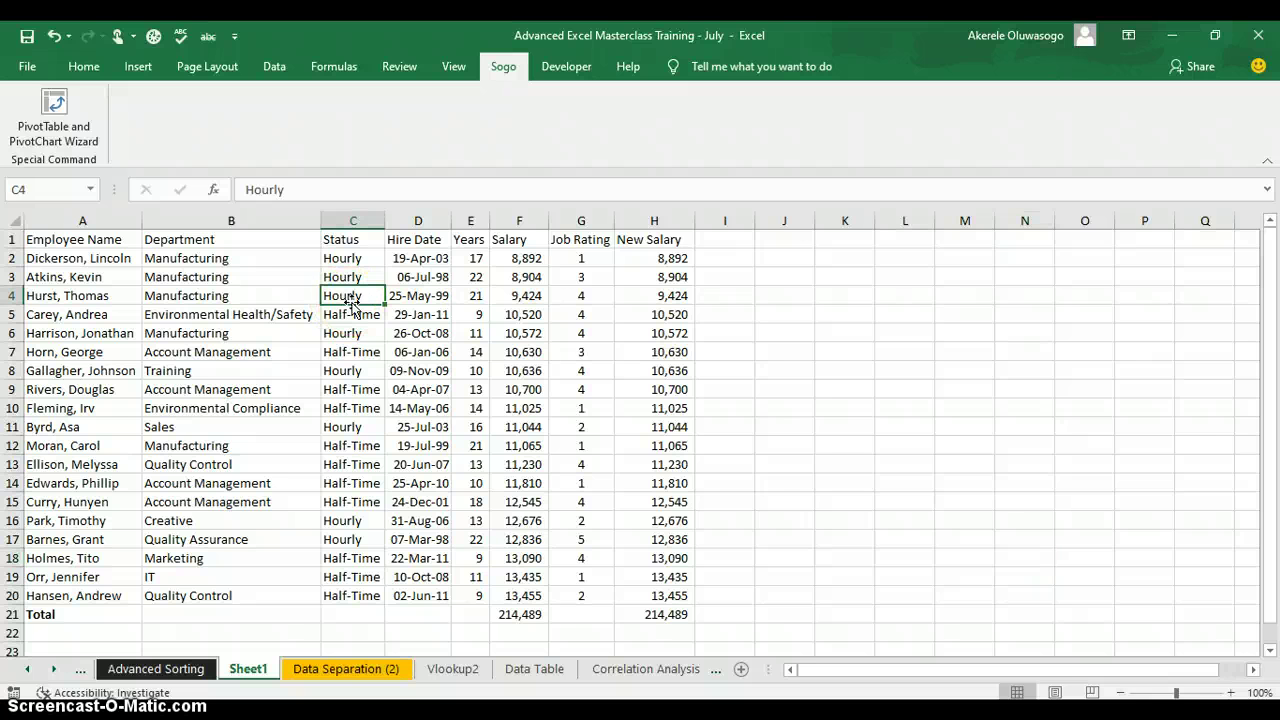
left_click(58, 140)
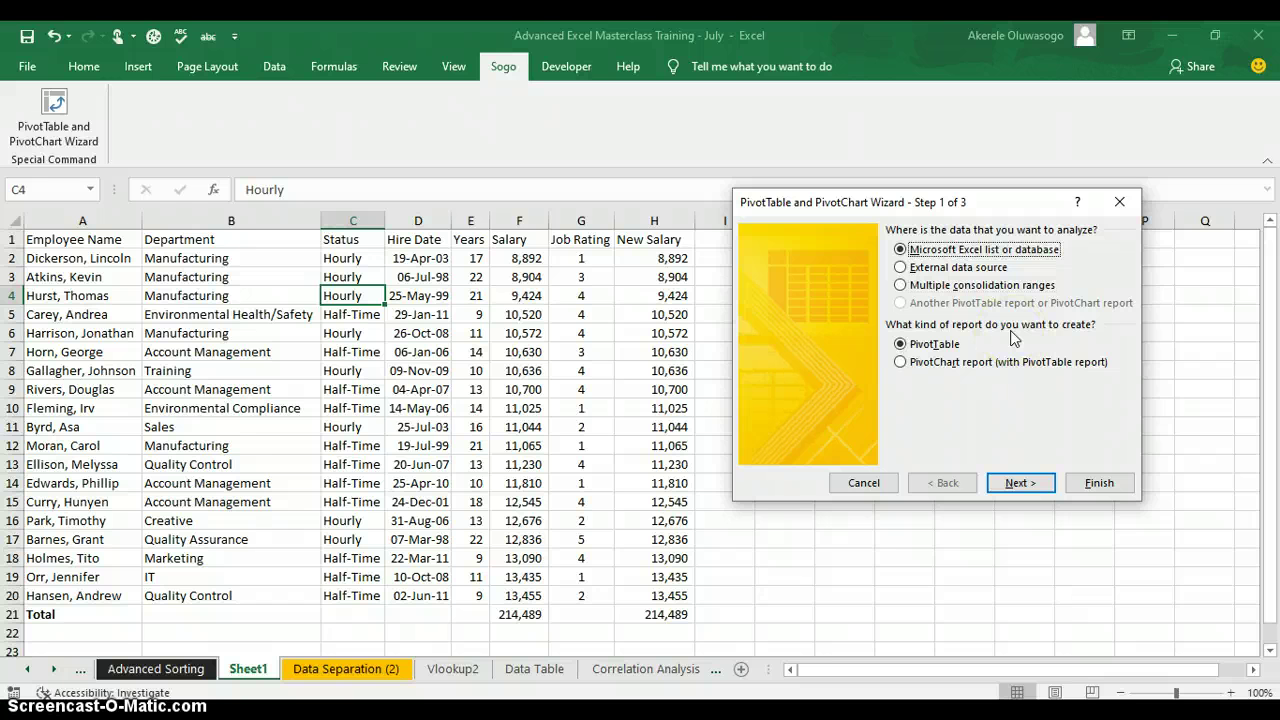
- Build a PivotChart report from the Excel list $A$1:$H$21 on a new worksheet
key("alt+c")
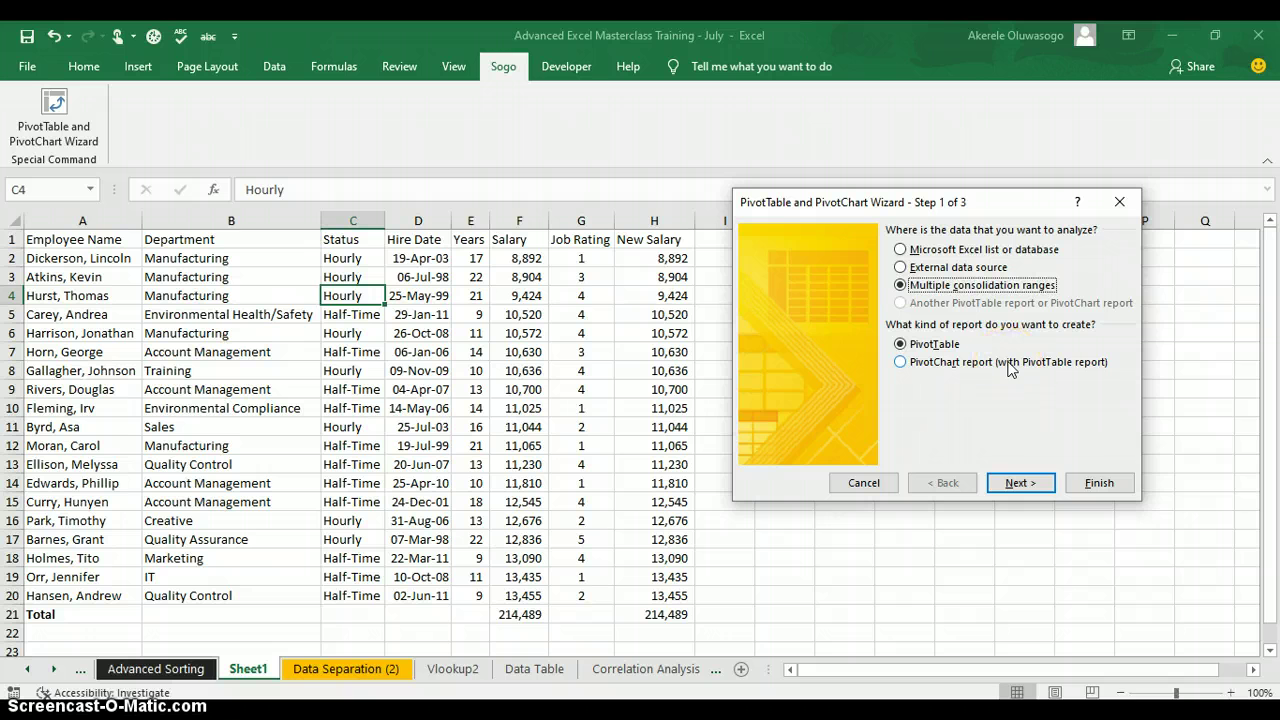
left_click(904, 363)
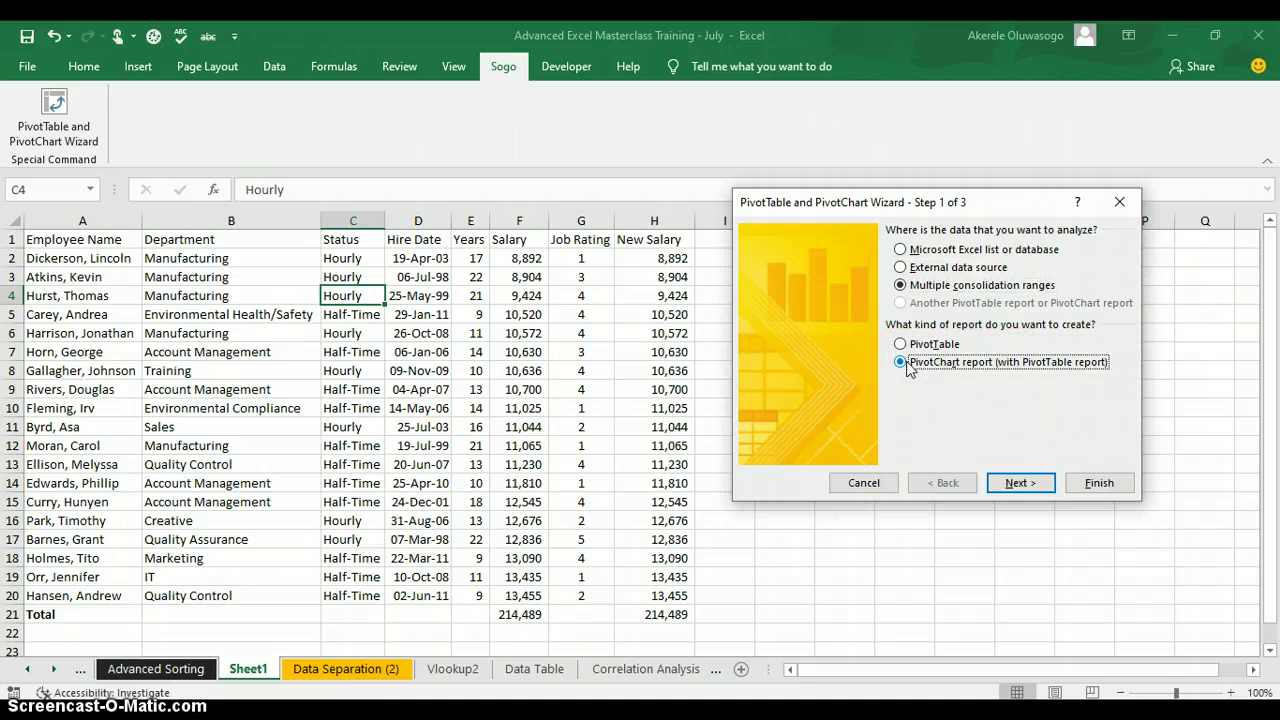
left_click(901, 250)
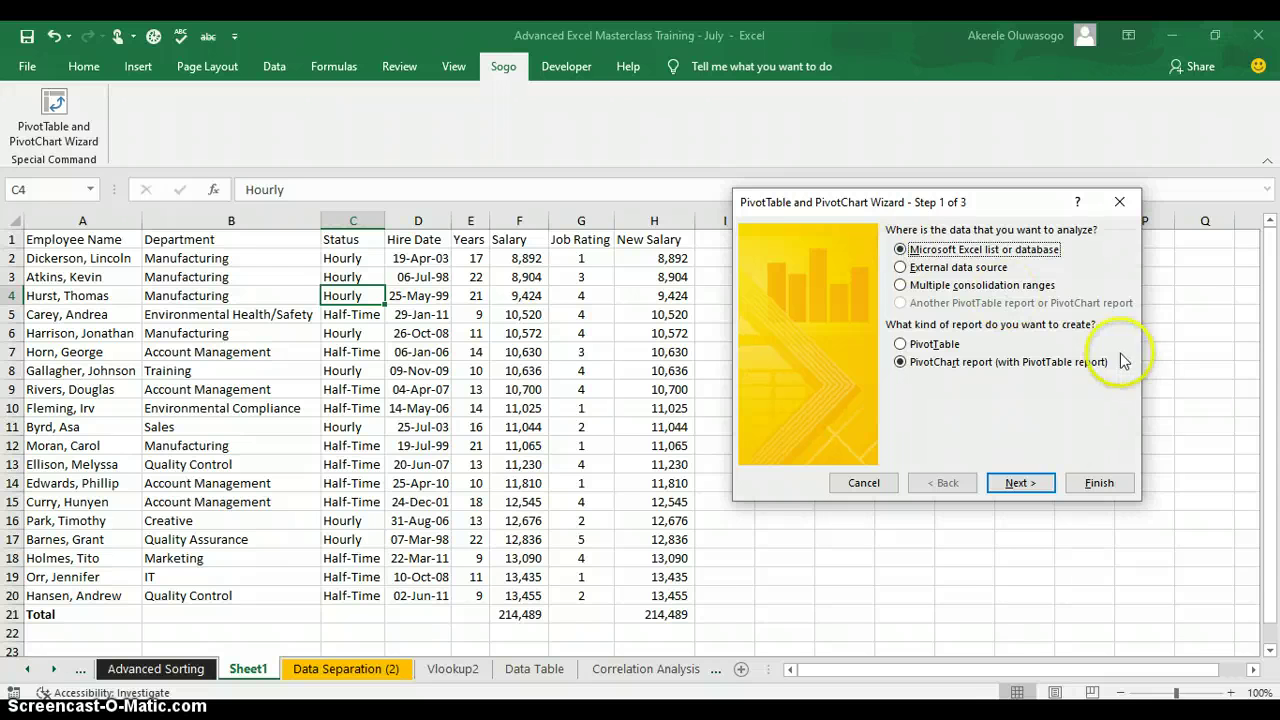
left_click(1022, 483)
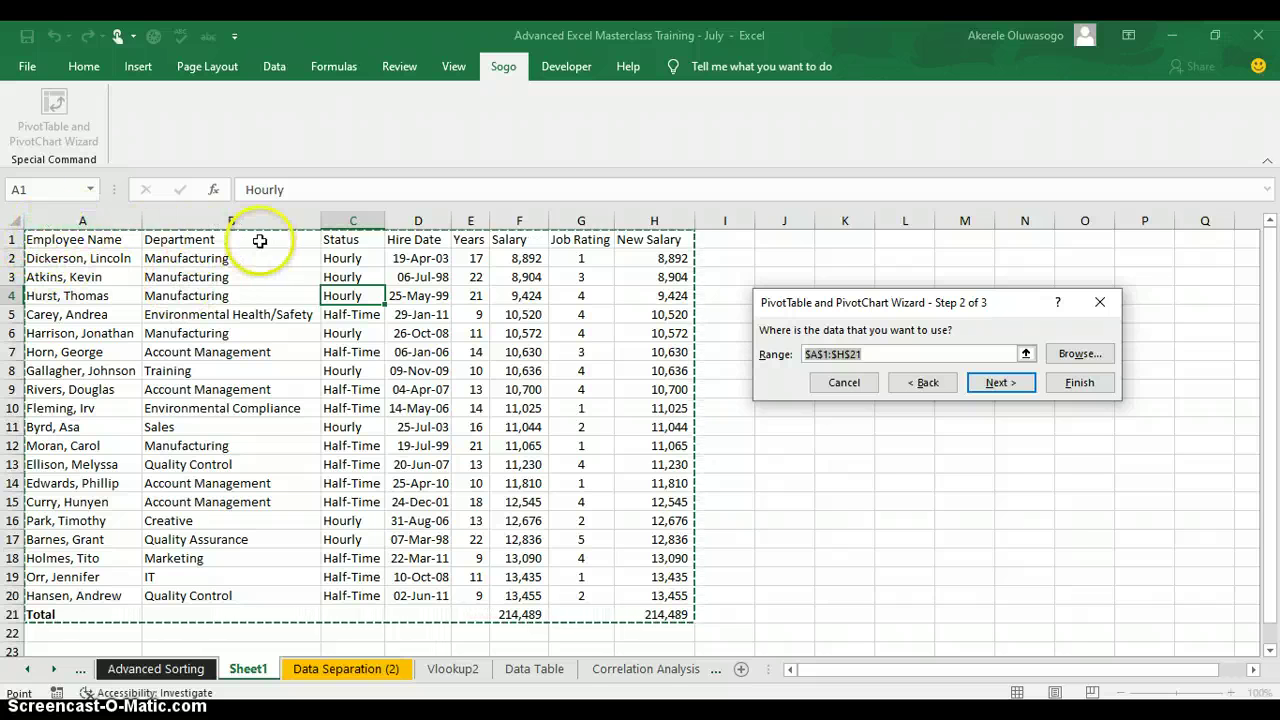
left_click(999, 382)
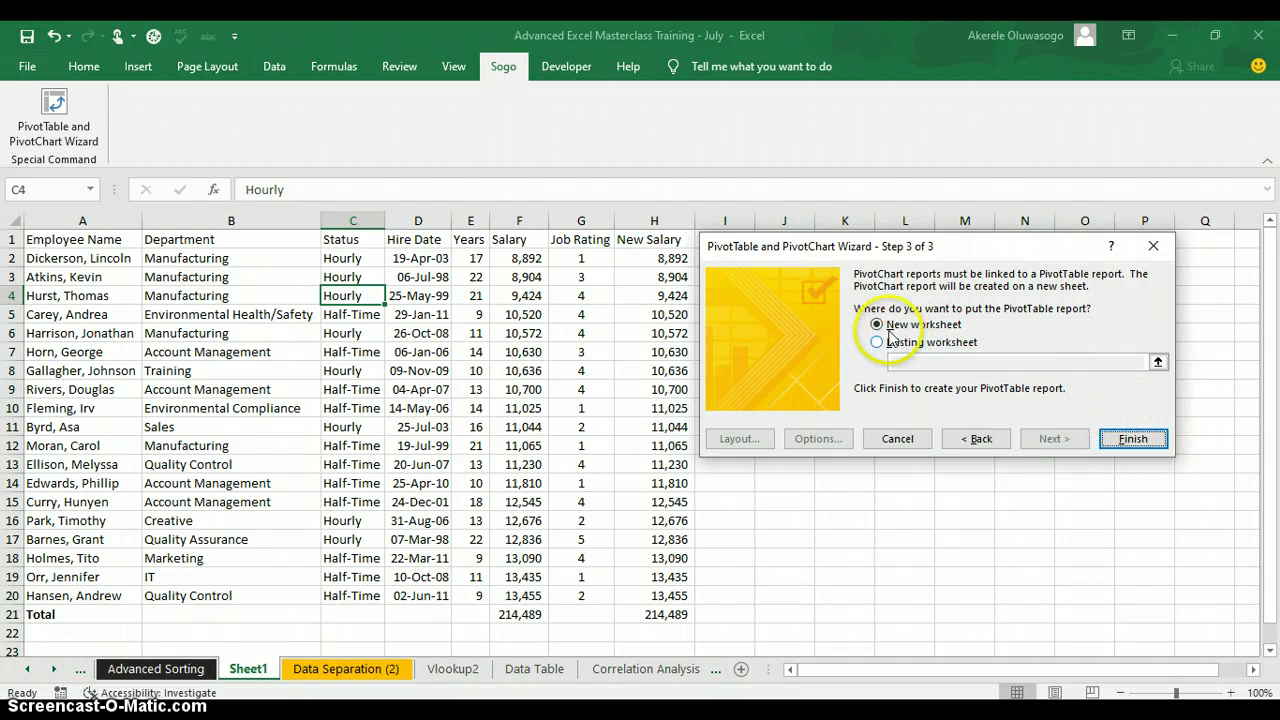
left_click(1133, 438)
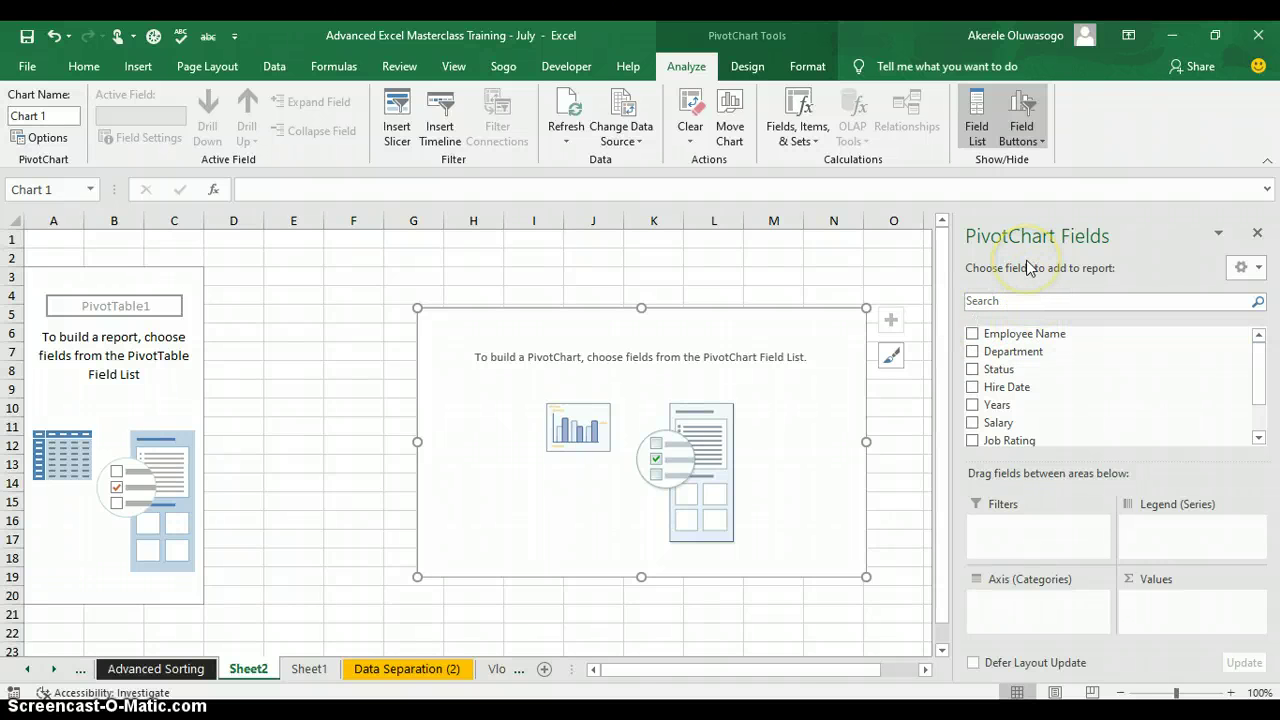
- Add Department and Sum of Salary to the PivotChart and move the chart beside the table
left_click(973, 351)
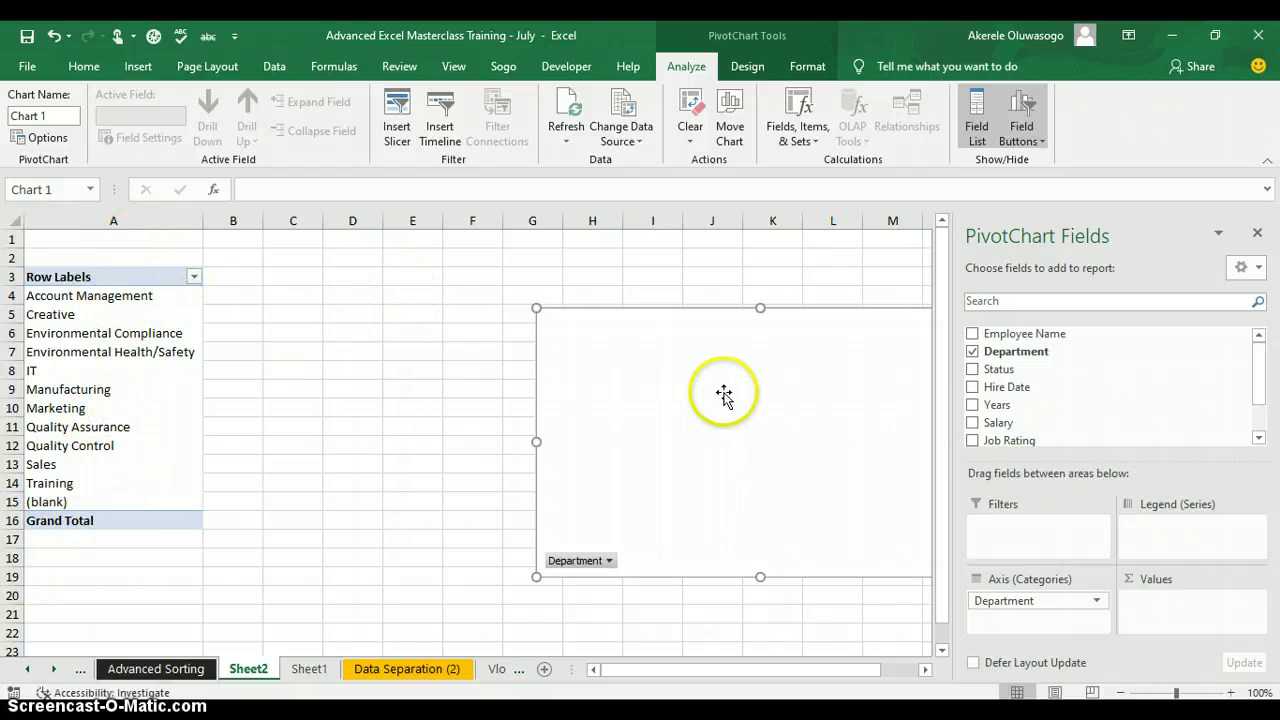
scroll(1258, 420, "down", 1)
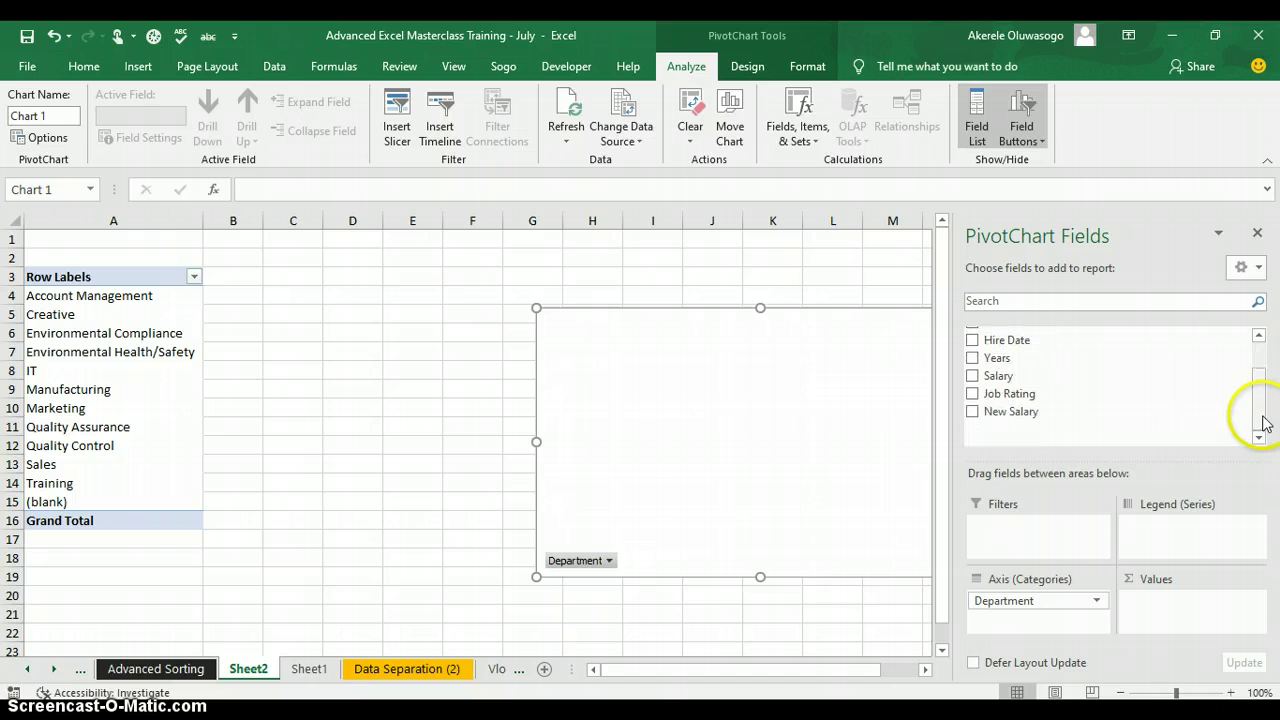
left_click(971, 376)
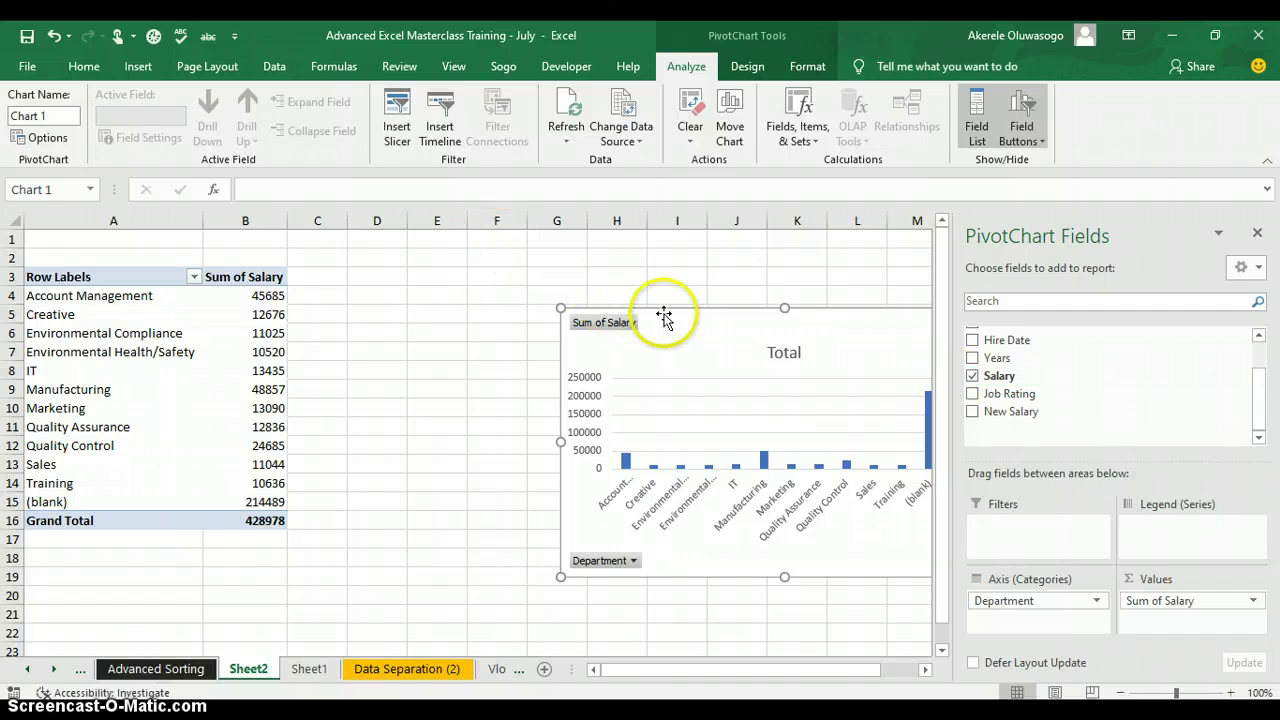
mouse_move(664, 318)
left_mouse_down()
mouse_move(569, 271)
mouse_move(529, 271)
left_mouse_up()
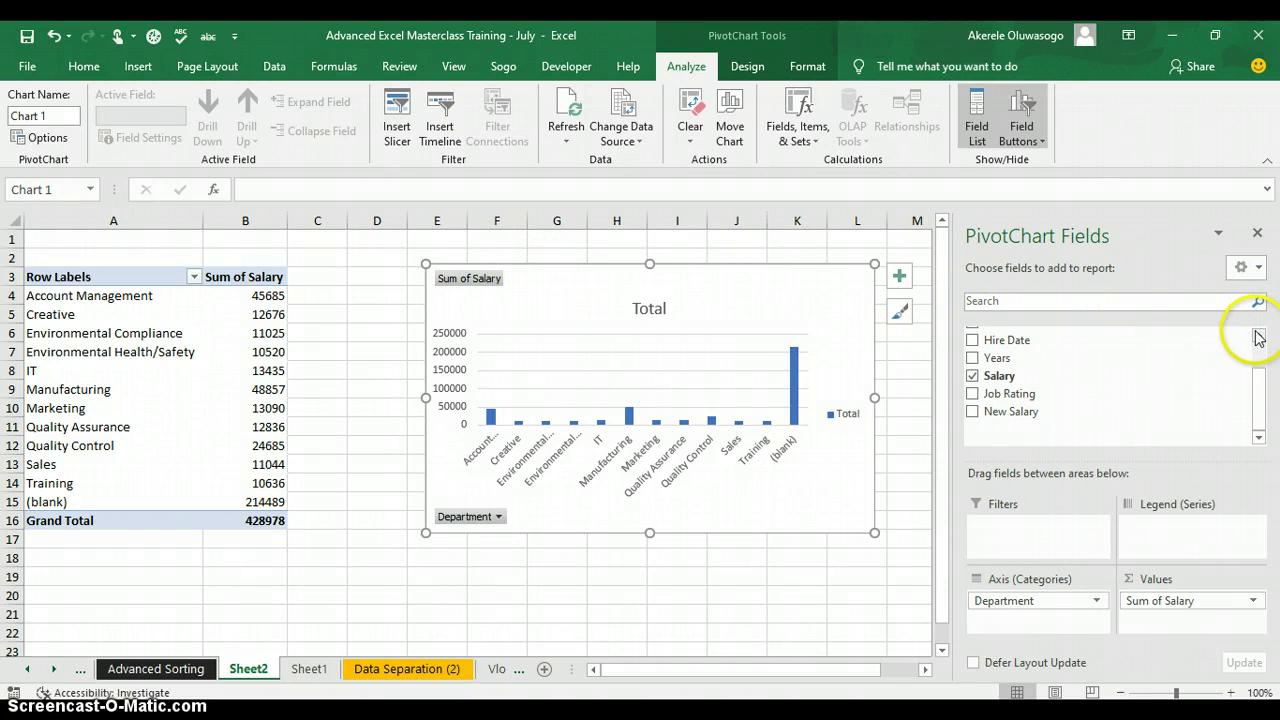
- Replace Department with Status so salaries total by Half-Time, Hourly and (blank)
left_click(1259, 335)
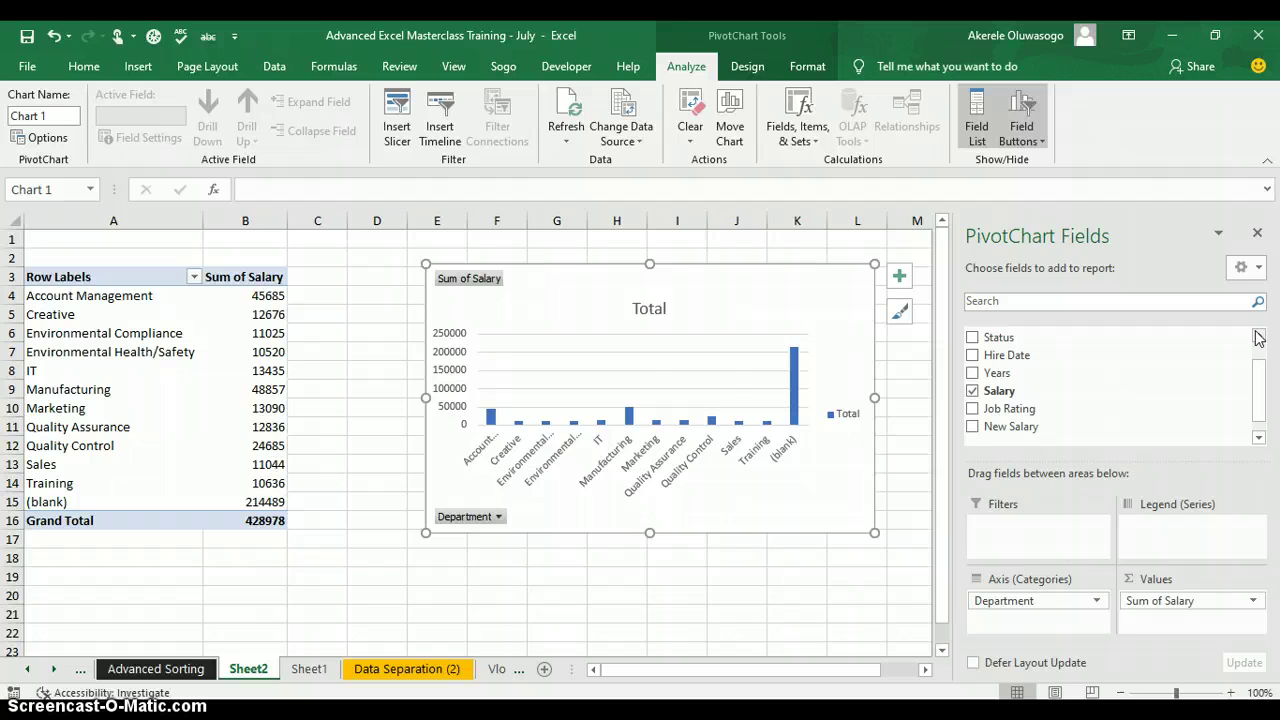
left_click(1260, 338)
left_click(1260, 338)
left_click(1260, 338)
left_click(971, 353)
left_click(972, 370)
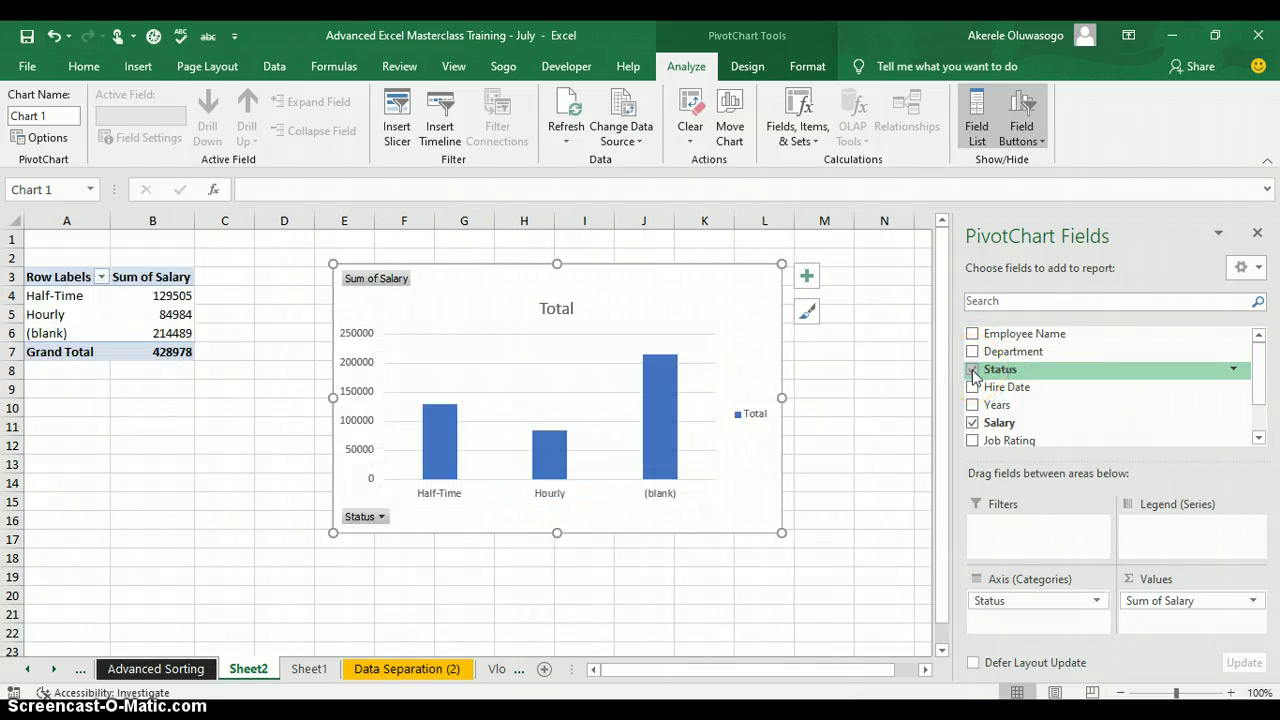